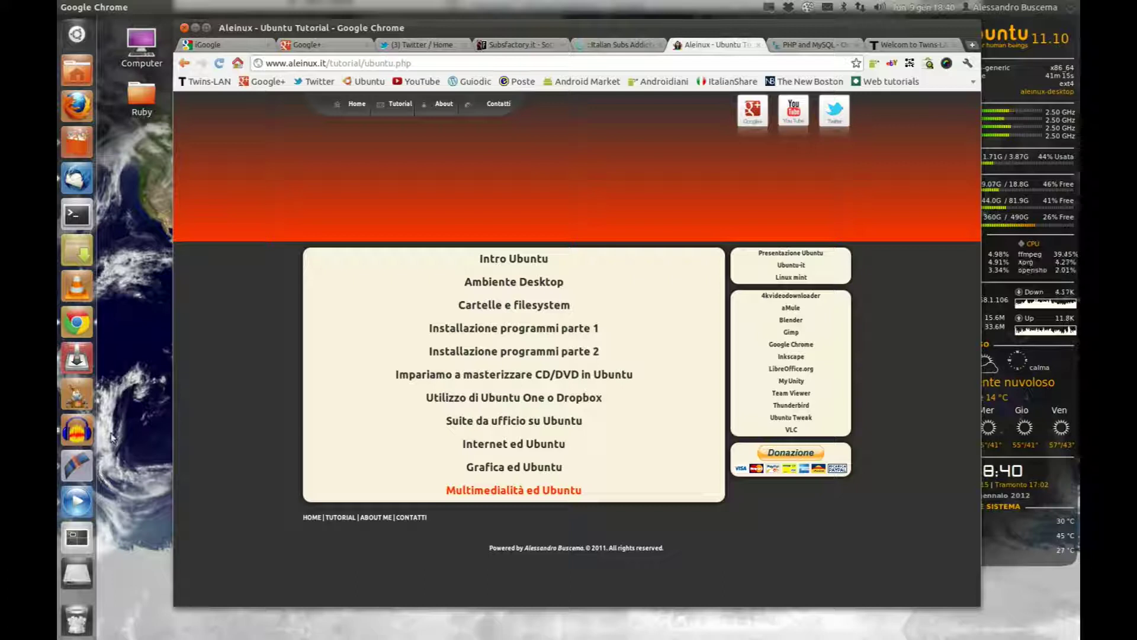
pyautogui.moveTo(448, 489); pyautogui.dragTo(626, 490)
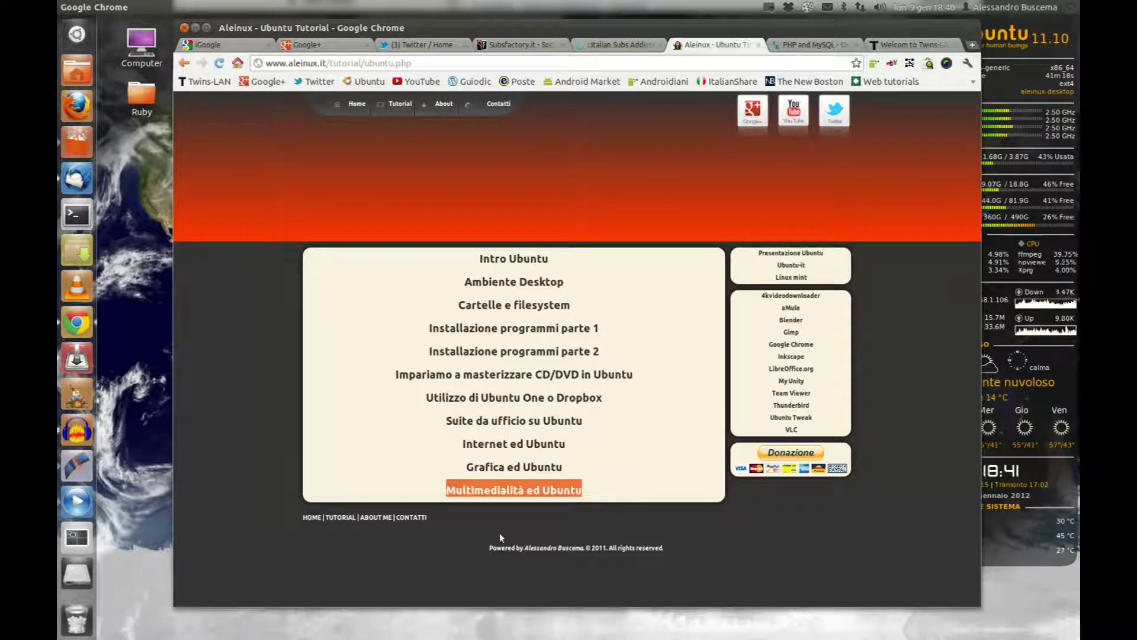
pyautogui.click(395, 486)
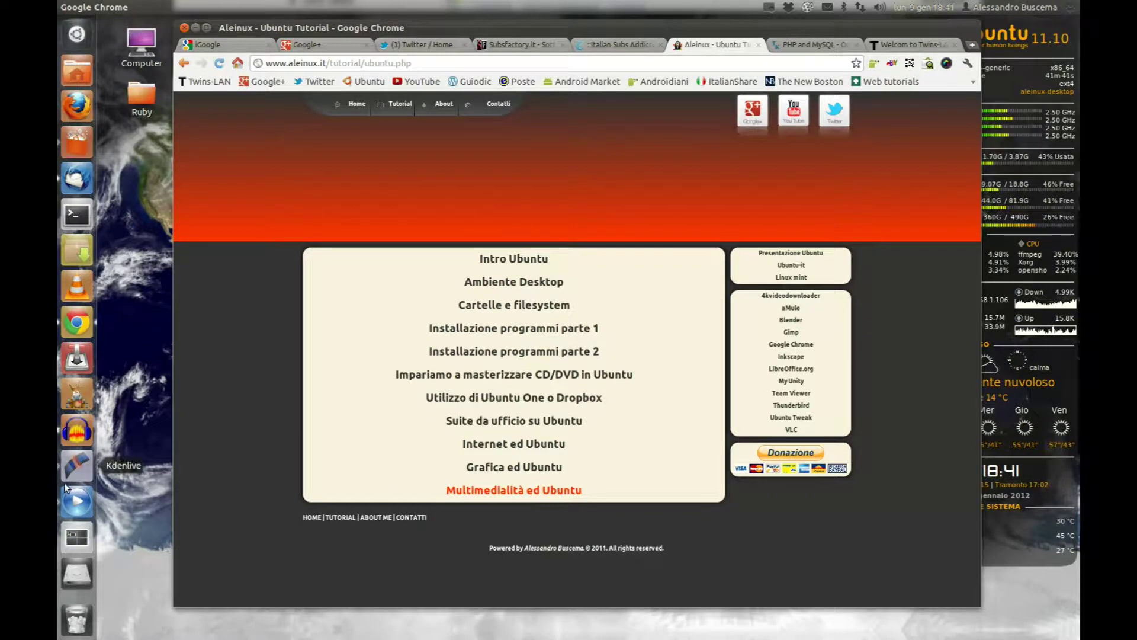
# Switch to an empty workspace and open the Ubuntu Software Center
pyautogui.click(77, 537)
pyautogui.click(268, 461)
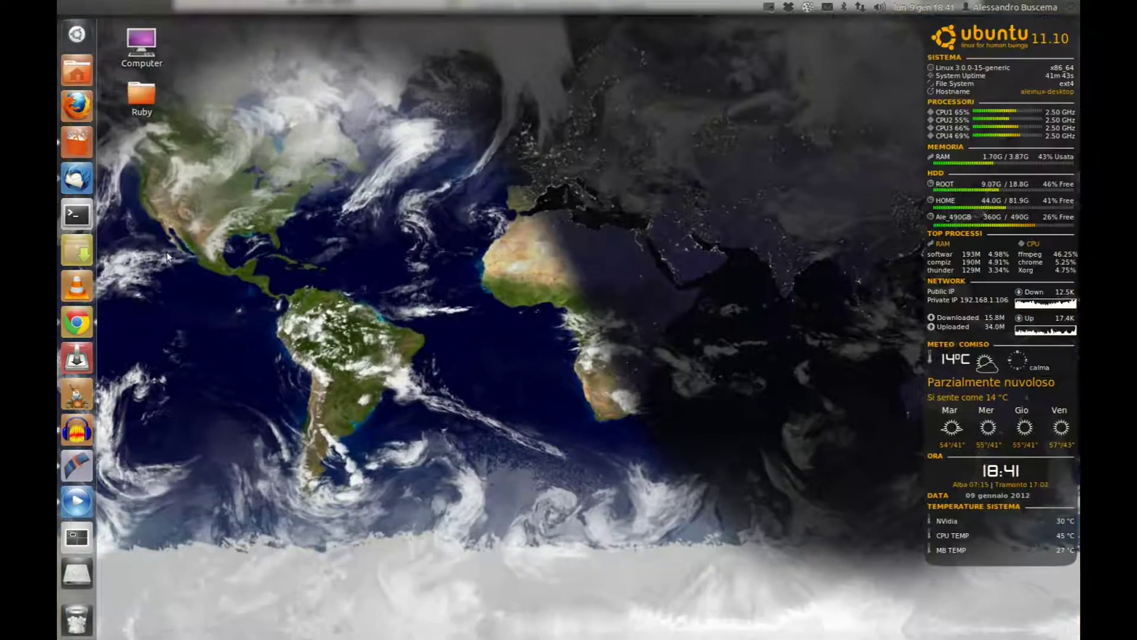
pyautogui.click(85, 143)
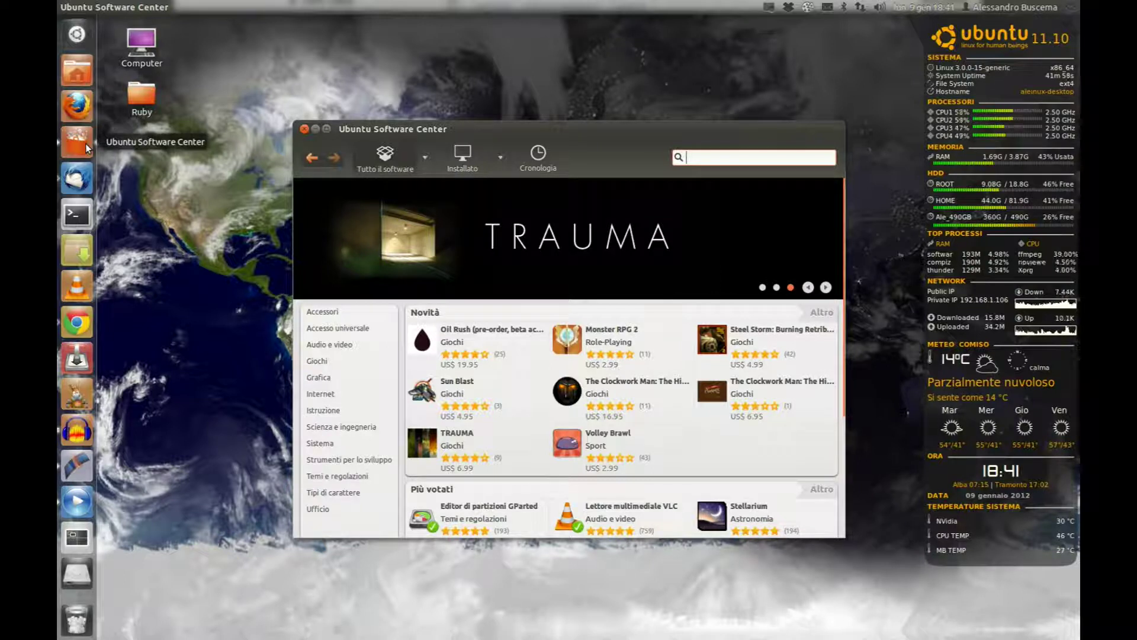
# Show the multimedia applications in the Dash and expand the list of installed ones to all results
pyautogui.click(76, 34)
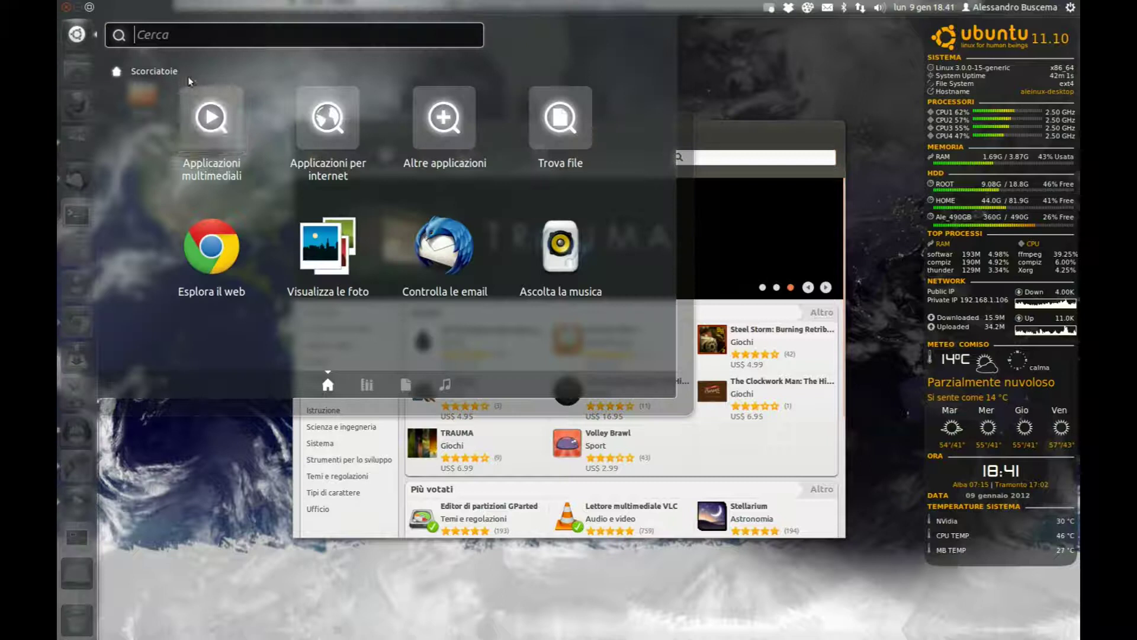
pyautogui.click(234, 127)
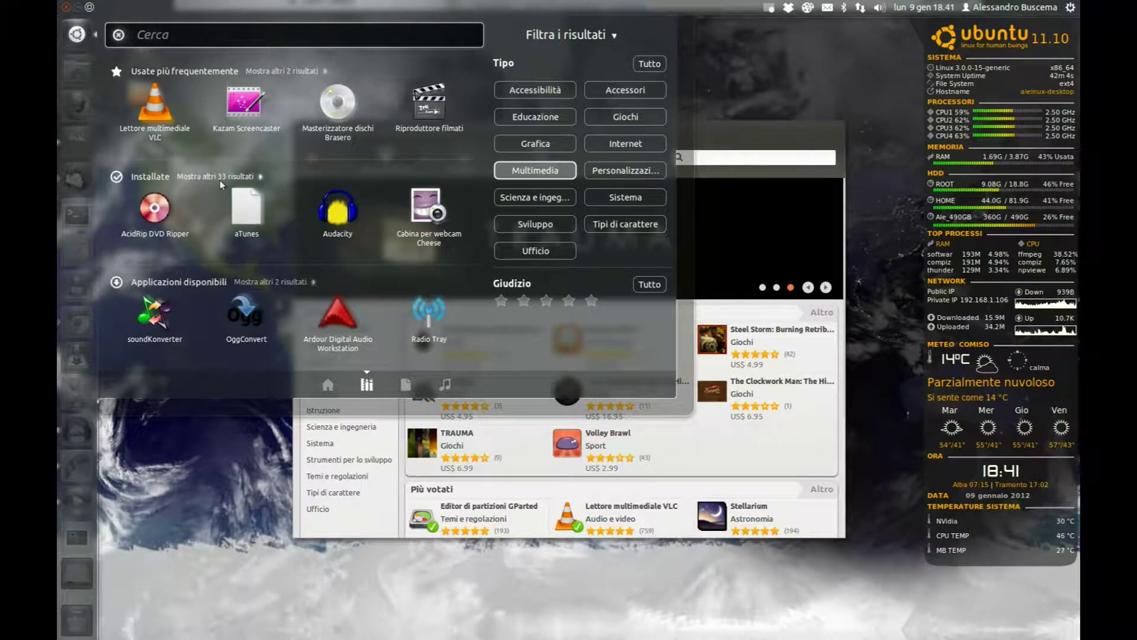
pyautogui.click(218, 177)
# Look through the full list of installed multimedia applications and return to its beginning
pyautogui.scroll(-2, 384, 249)
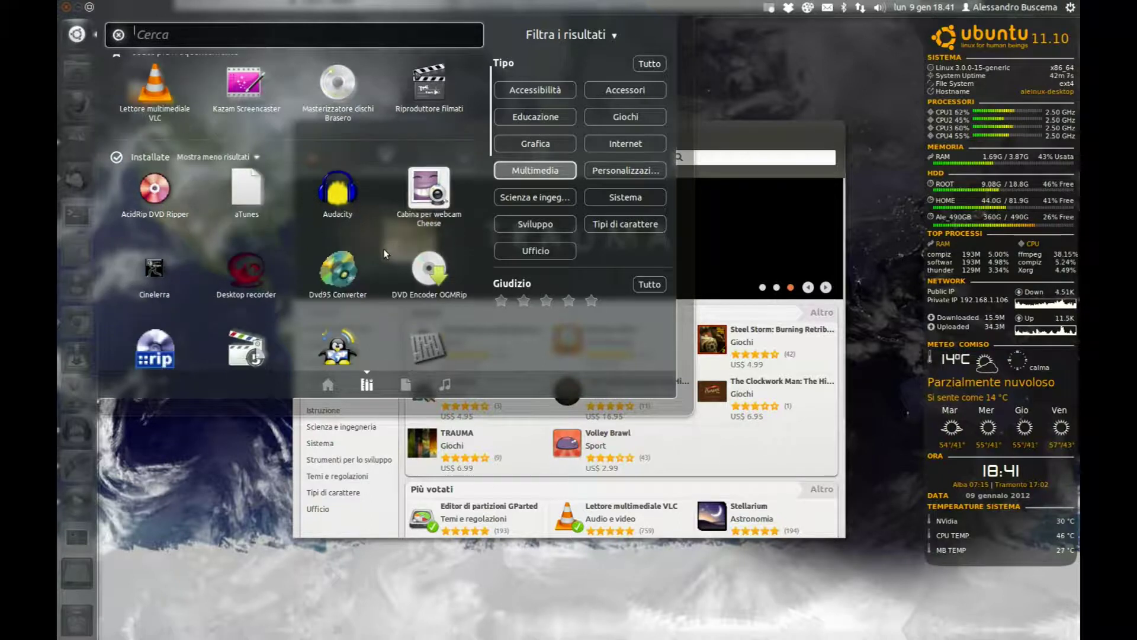
pyautogui.scroll(-3, 383, 249)
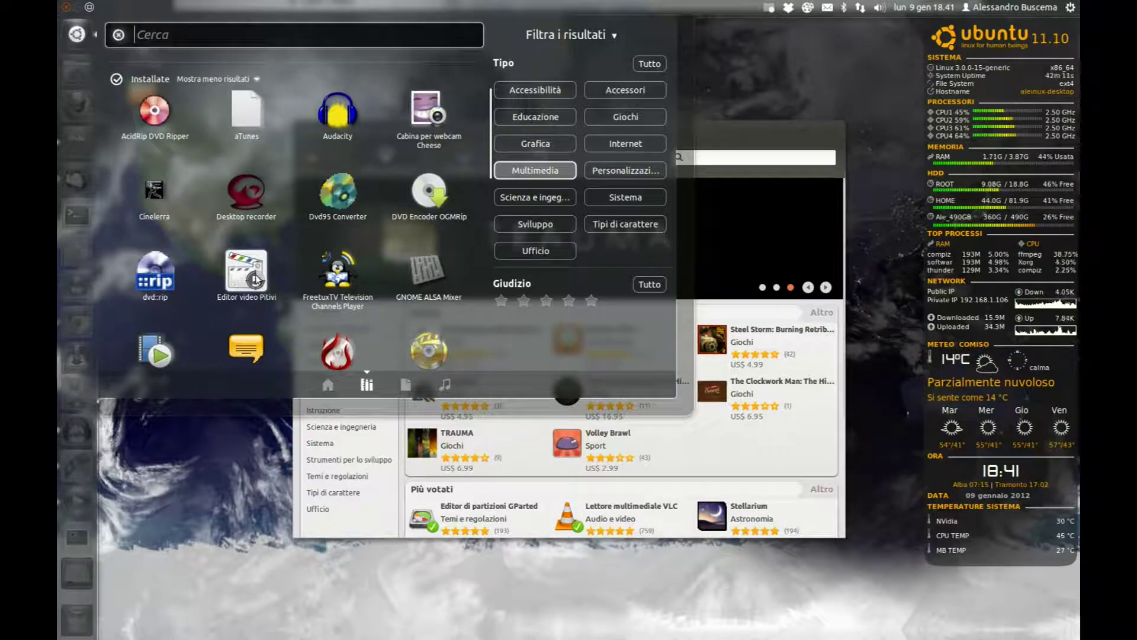
pyautogui.scroll(-3, 269, 274)
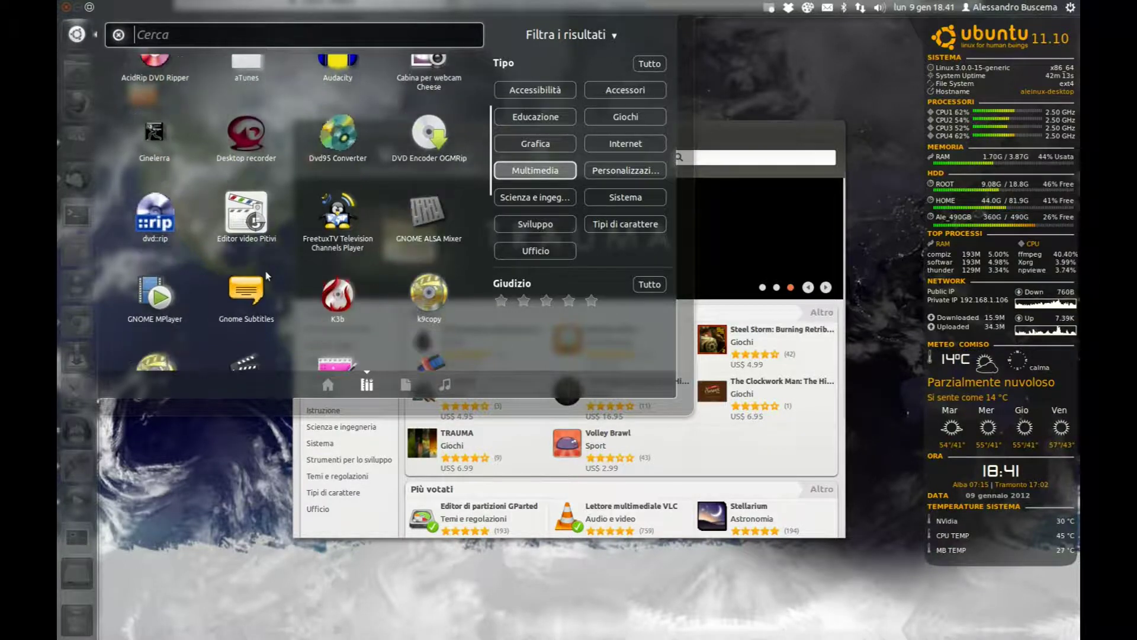
pyautogui.scroll(-2, 264, 253)
pyautogui.scroll(-3, 280, 244)
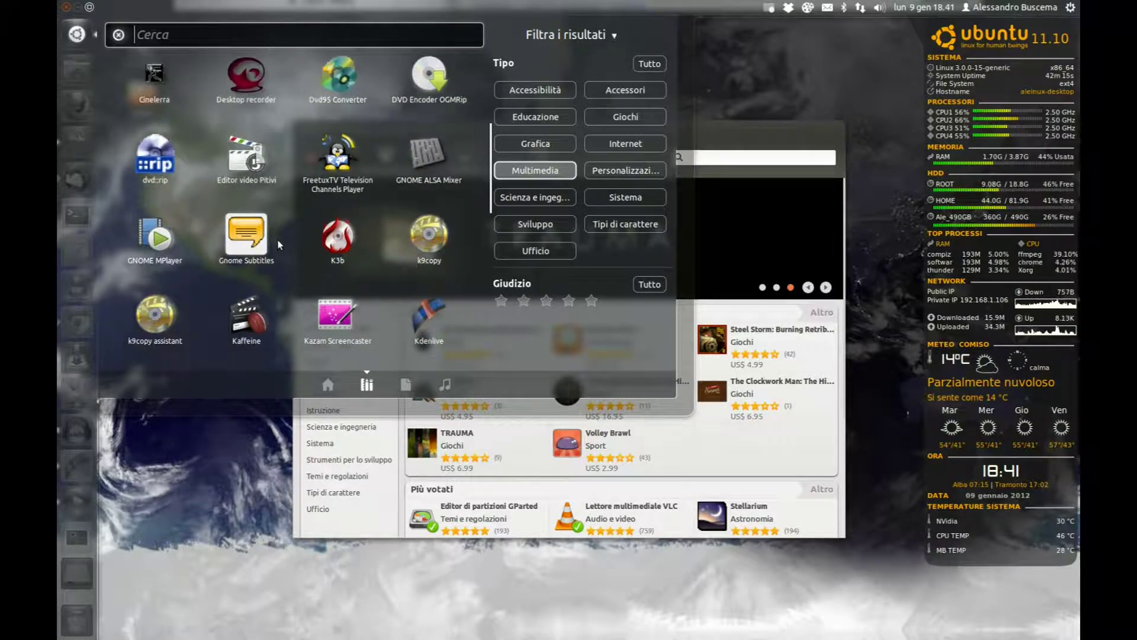
pyautogui.scroll(-4, 281, 275)
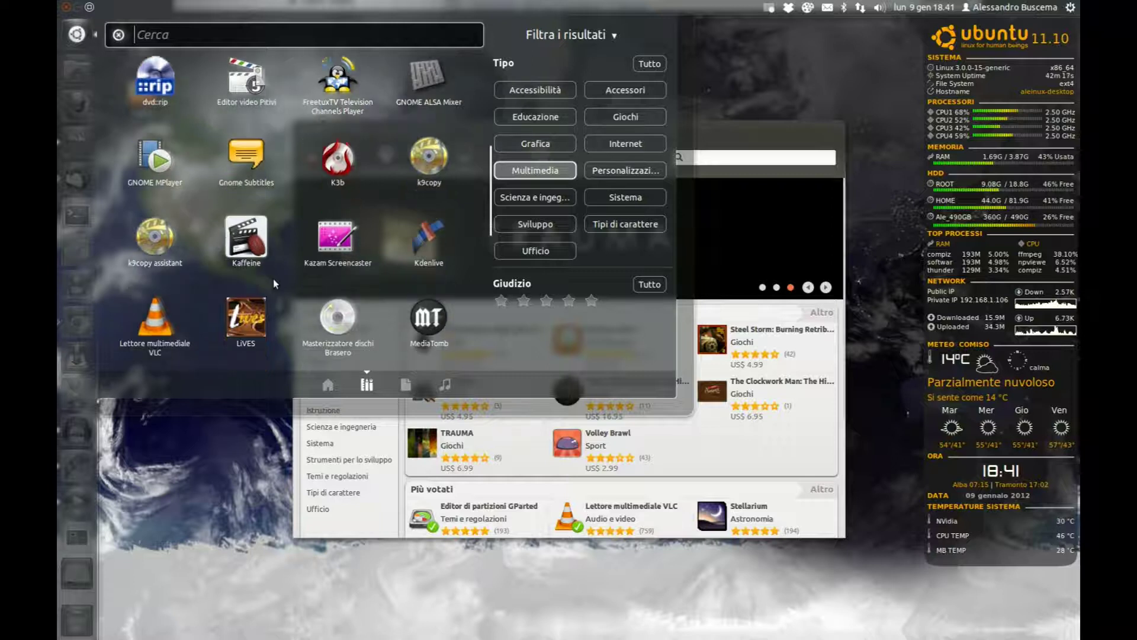
pyautogui.scroll(-3, 281, 274)
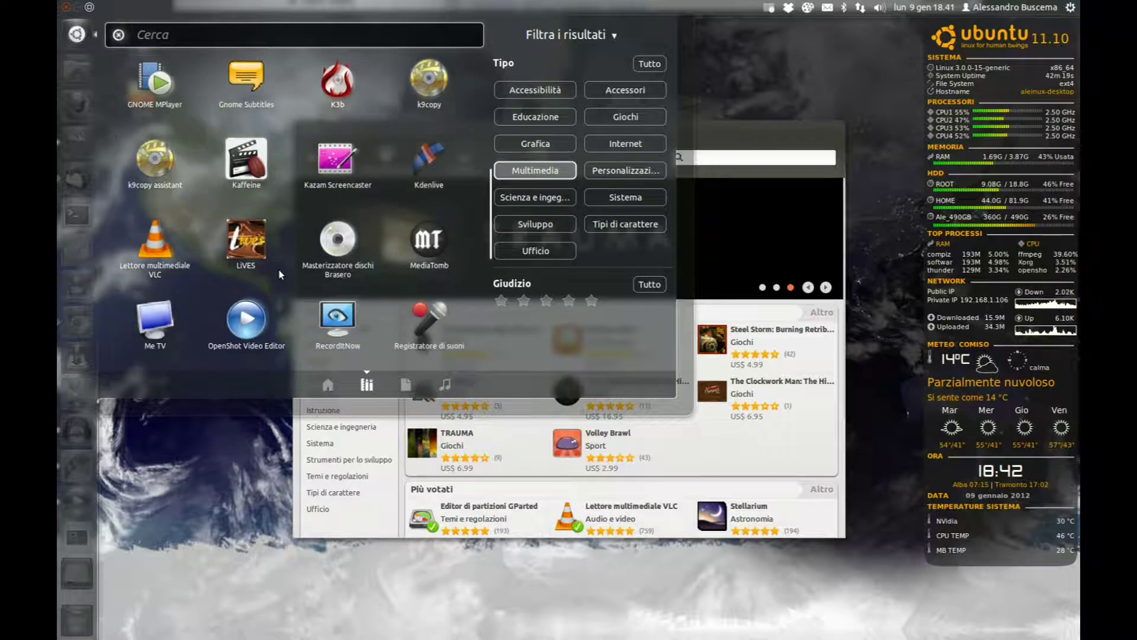
pyautogui.scroll(-5, 280, 274)
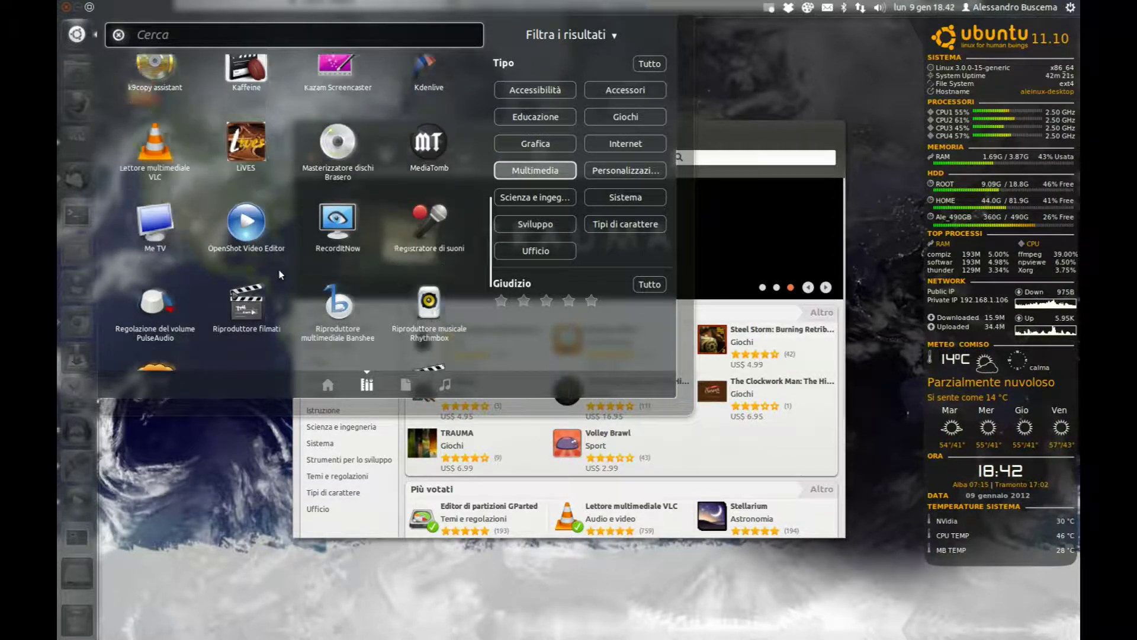
pyautogui.scroll(-3, 282, 272)
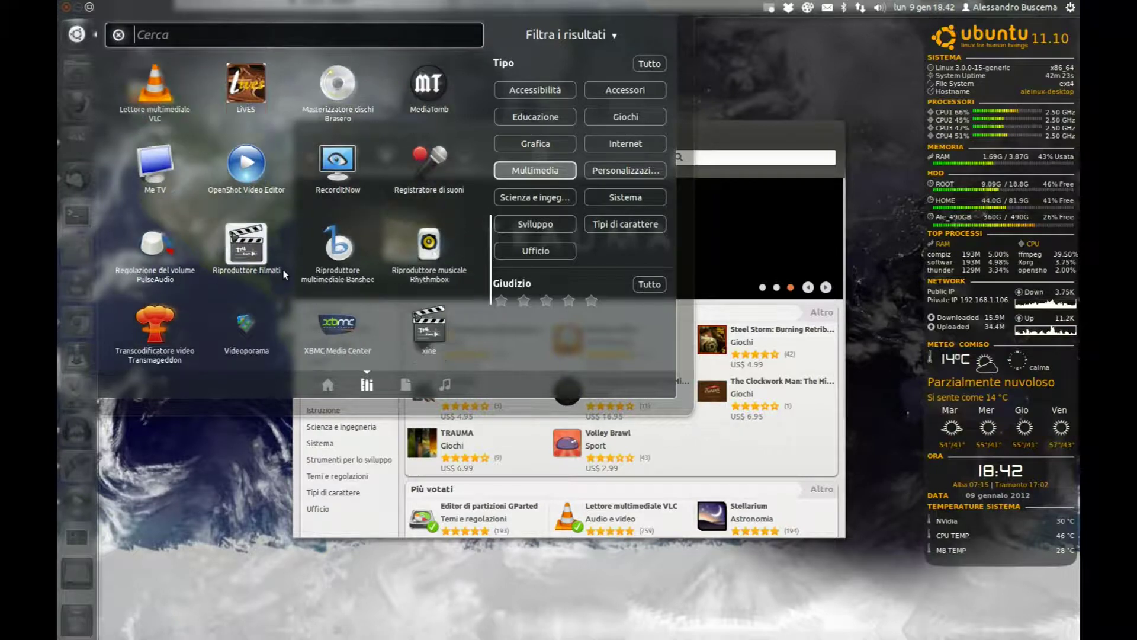
pyautogui.scroll(-3, 283, 269)
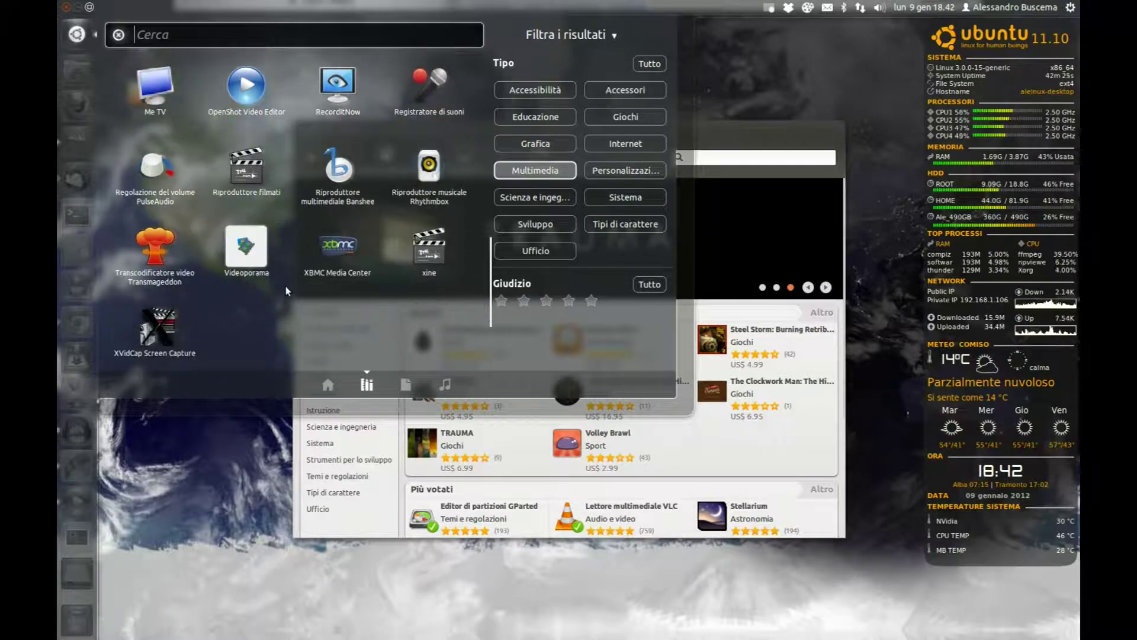
pyautogui.scroll(-5, 274, 313)
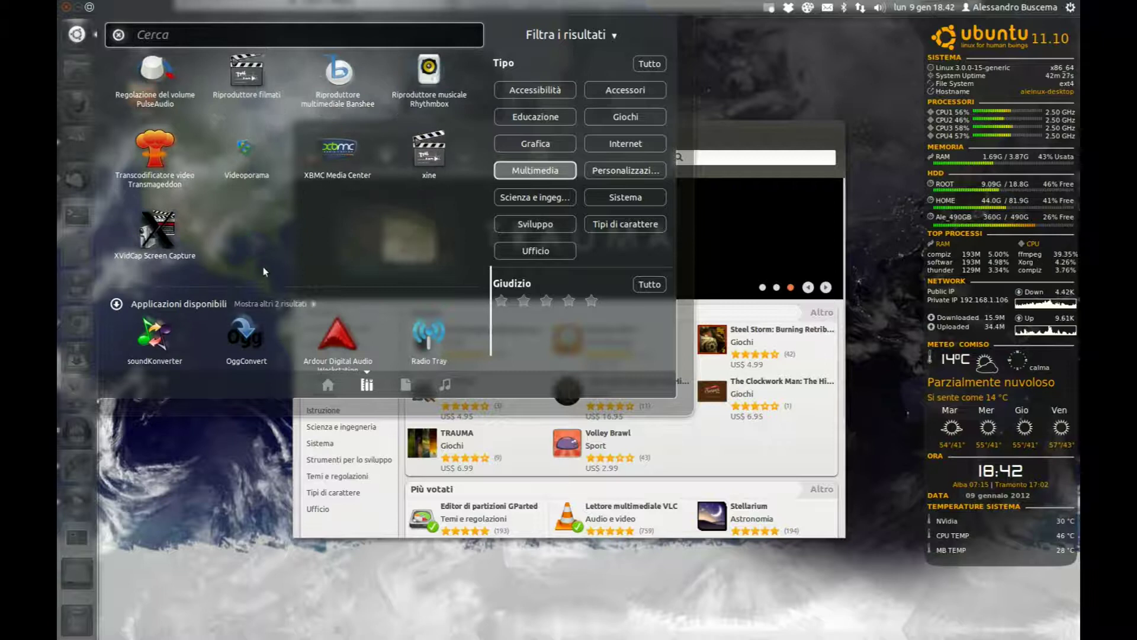
pyautogui.scroll(6, 263, 266)
pyautogui.scroll(8, 262, 267)
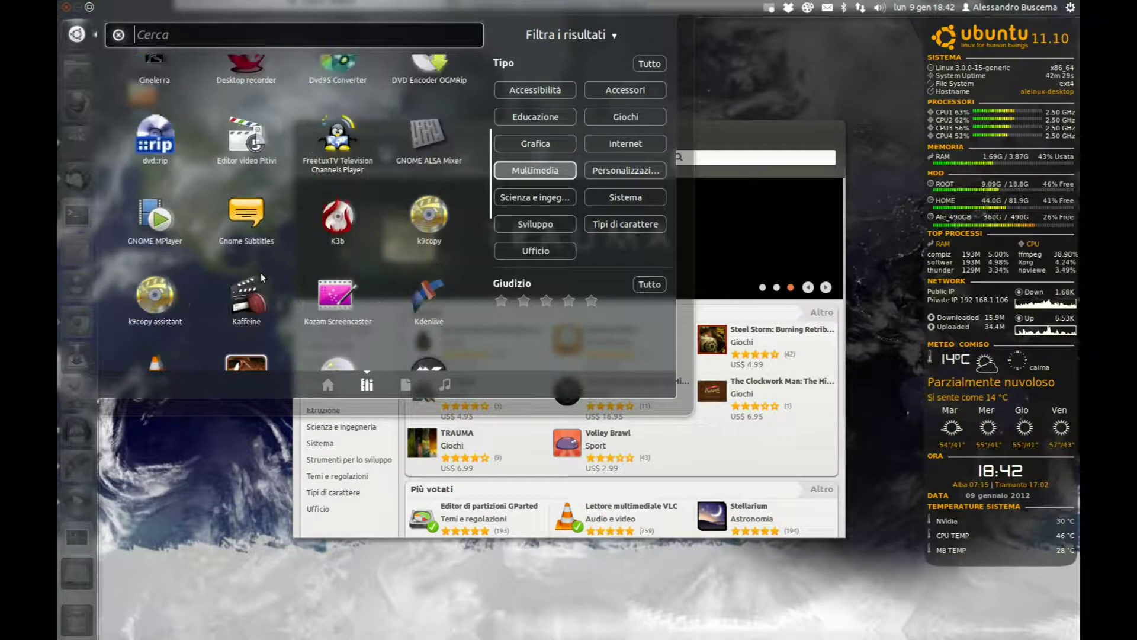
pyautogui.scroll(6, 262, 277)
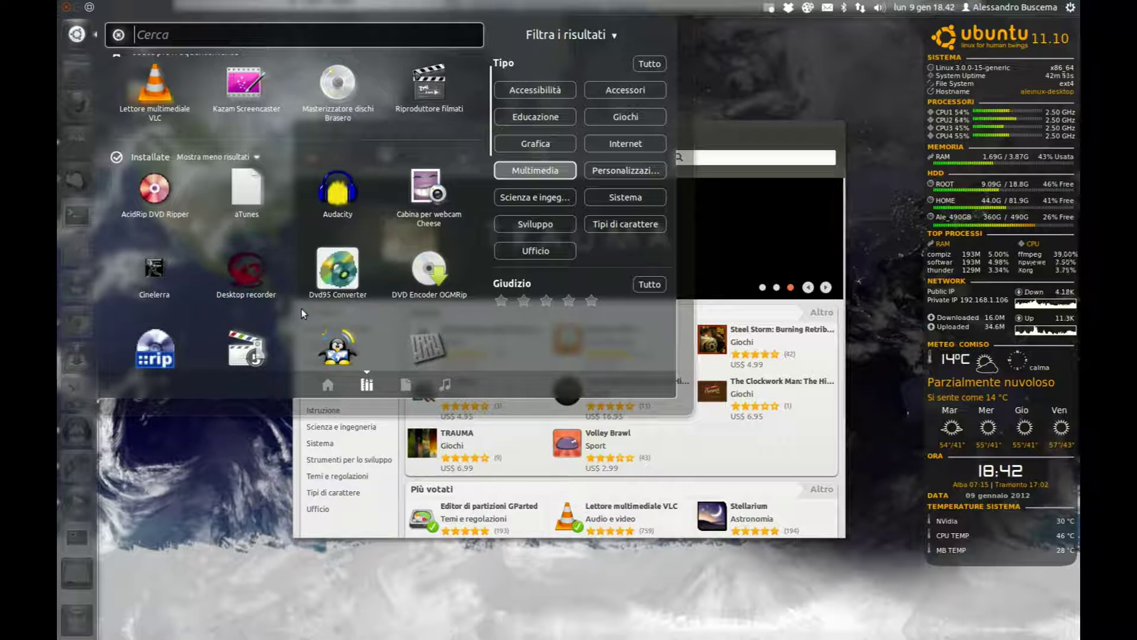
# Examine the installed multimedia applications row by row, from the disc tools and video editors to the media players and XVidCap Screen Capture
pyautogui.scroll(-2, 340, 296)
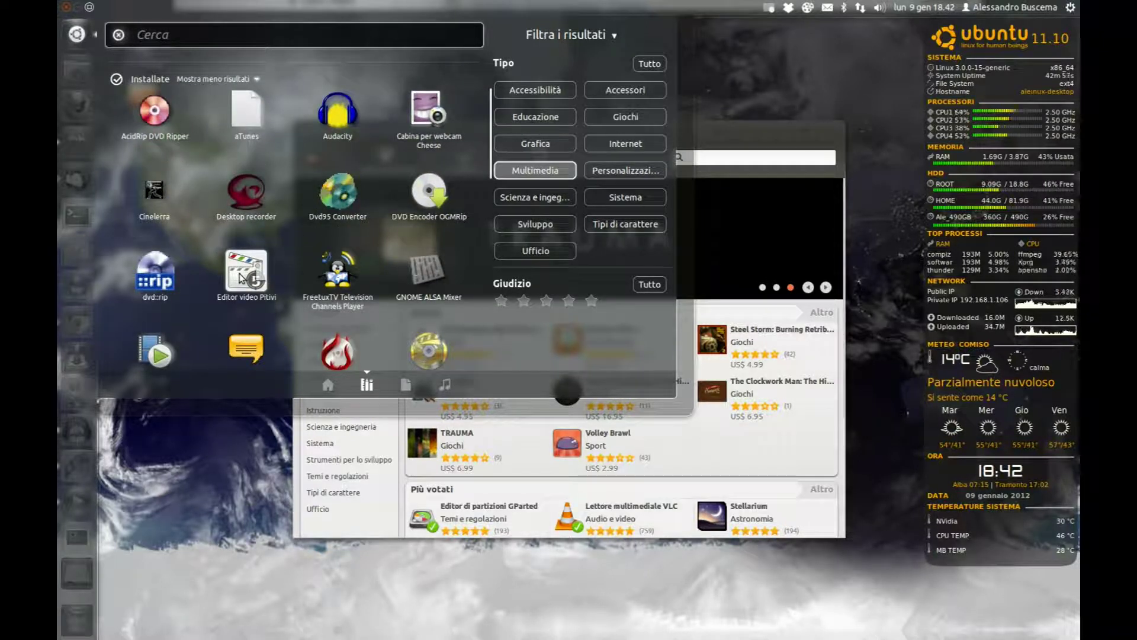
pyautogui.scroll(-2, 240, 273)
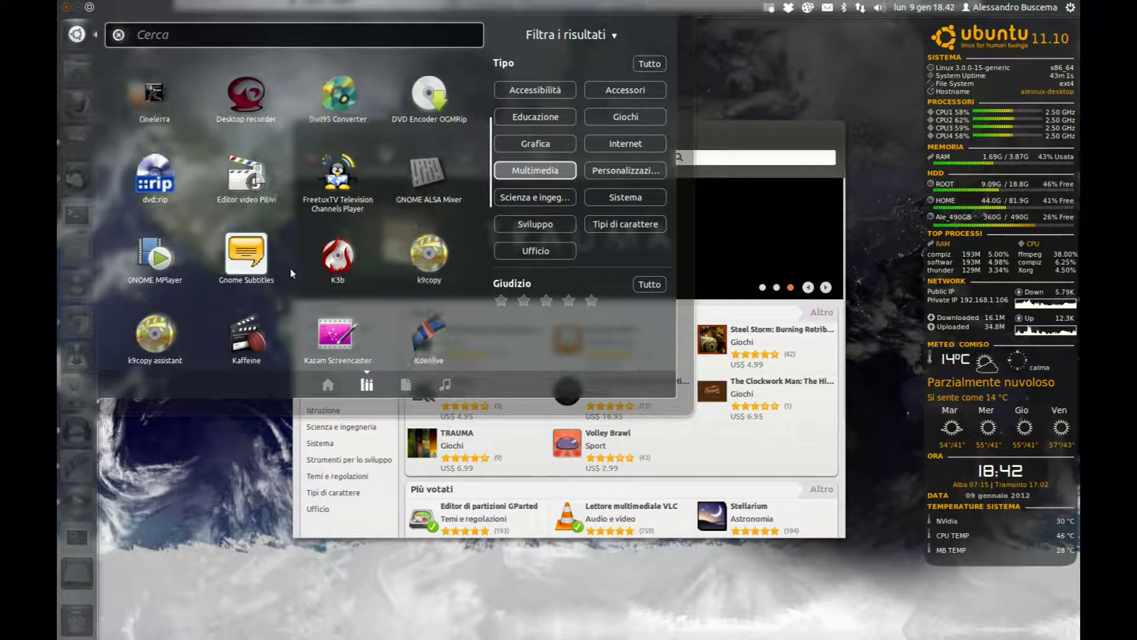
pyautogui.scroll(-1, 332, 246)
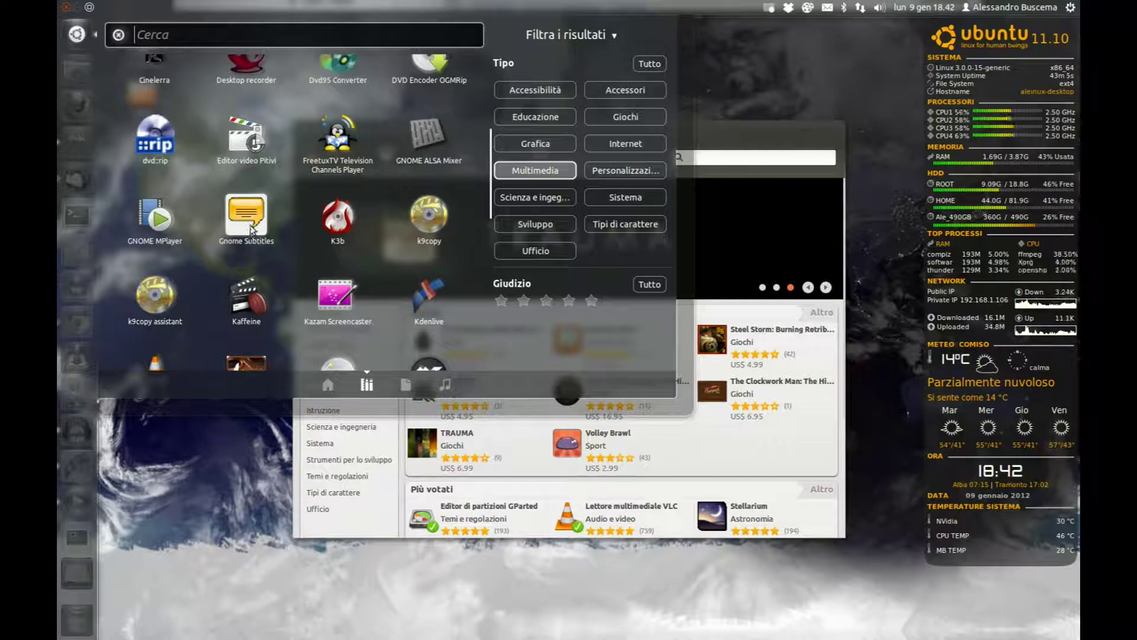
pyautogui.scroll(-2, 250, 227)
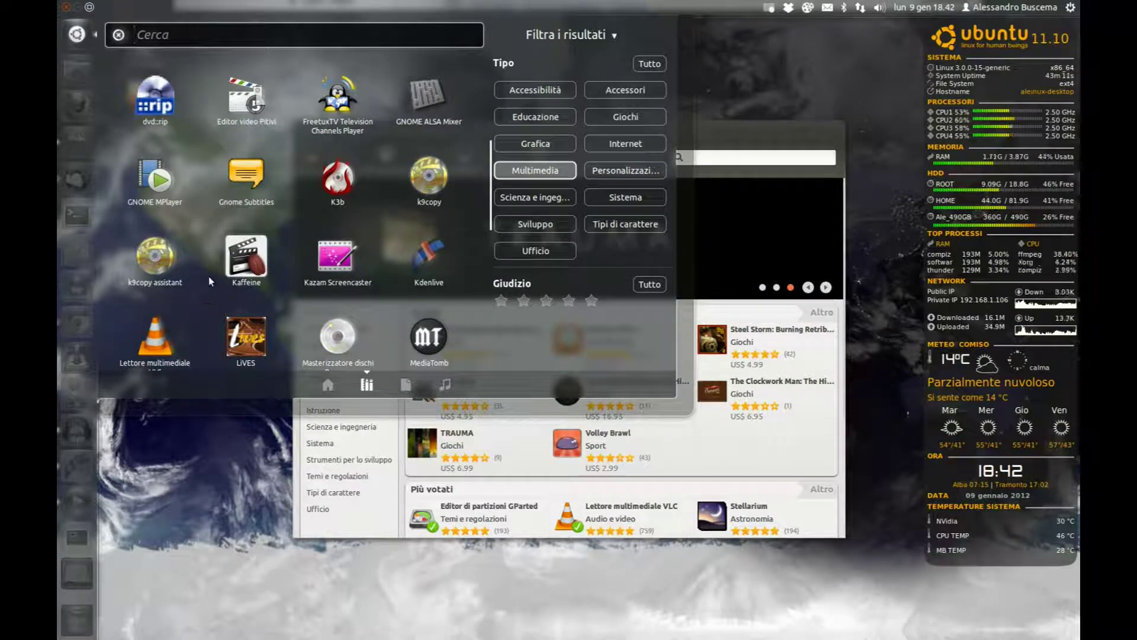
pyautogui.scroll(-2, 209, 276)
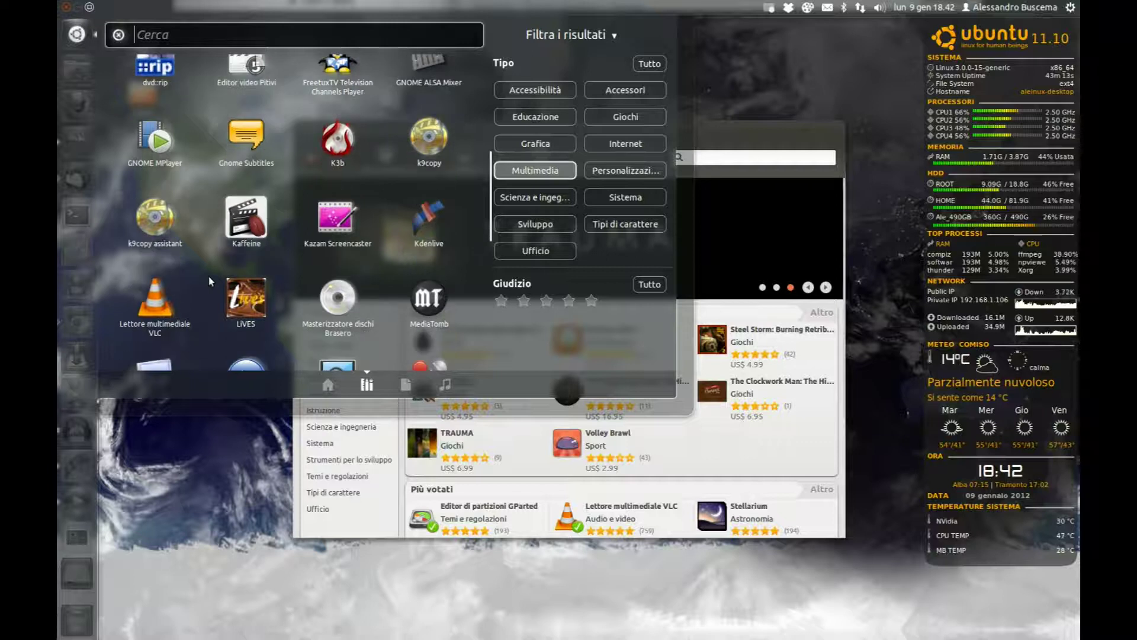
pyautogui.scroll(-2, 209, 276)
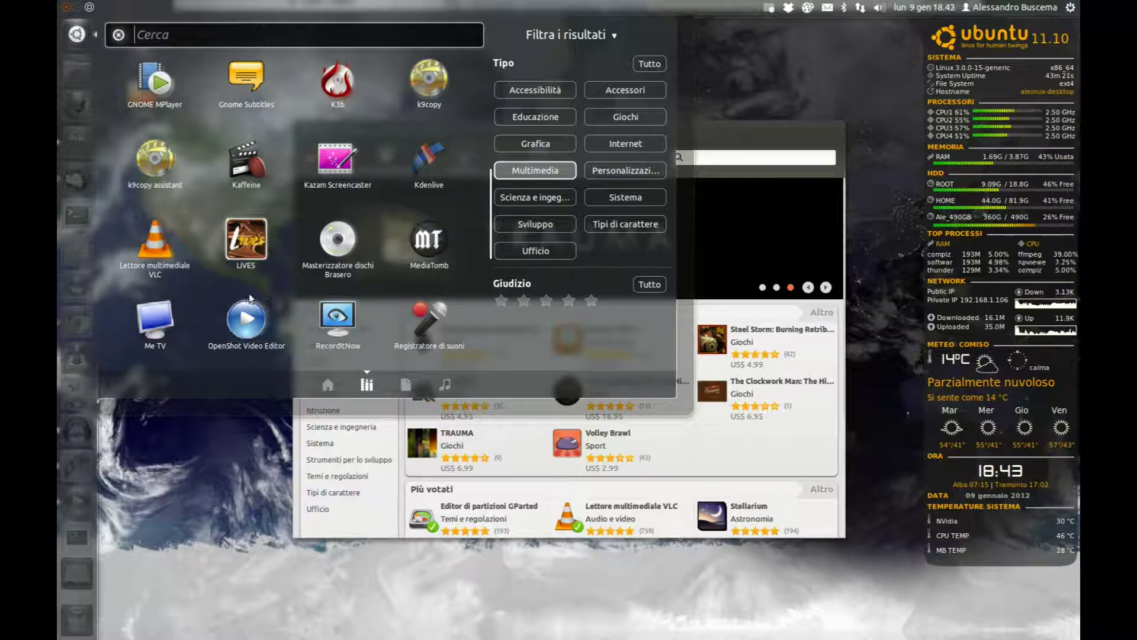
pyautogui.scroll(-1, 276, 314)
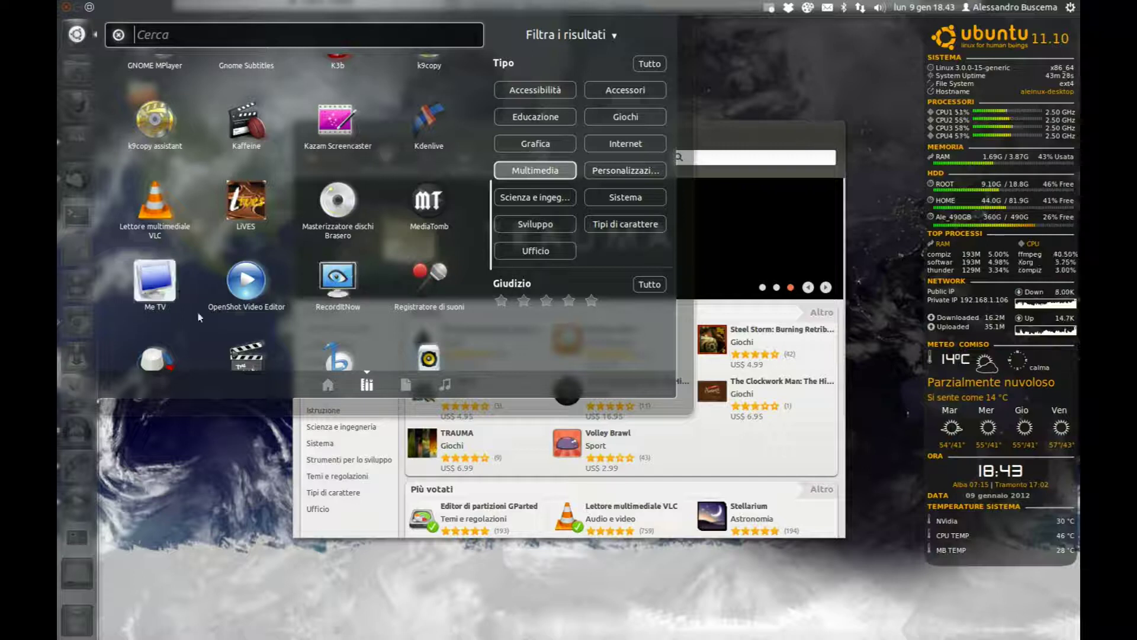
pyautogui.scroll(-1, 414, 276)
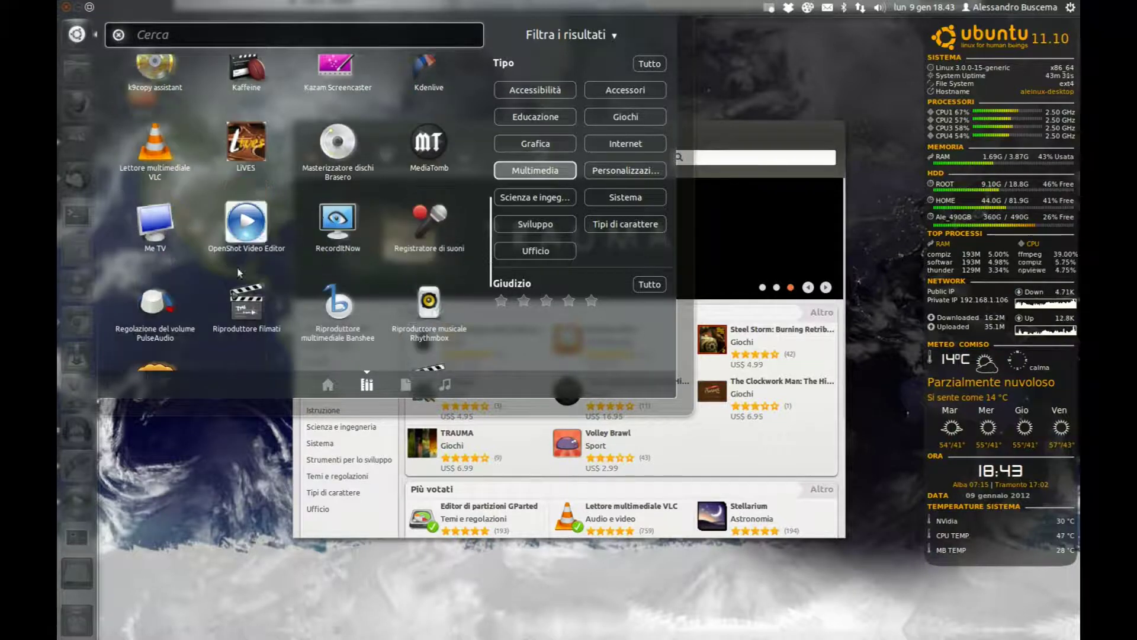
pyautogui.scroll(-1, 338, 305)
pyautogui.scroll(-1, 337, 305)
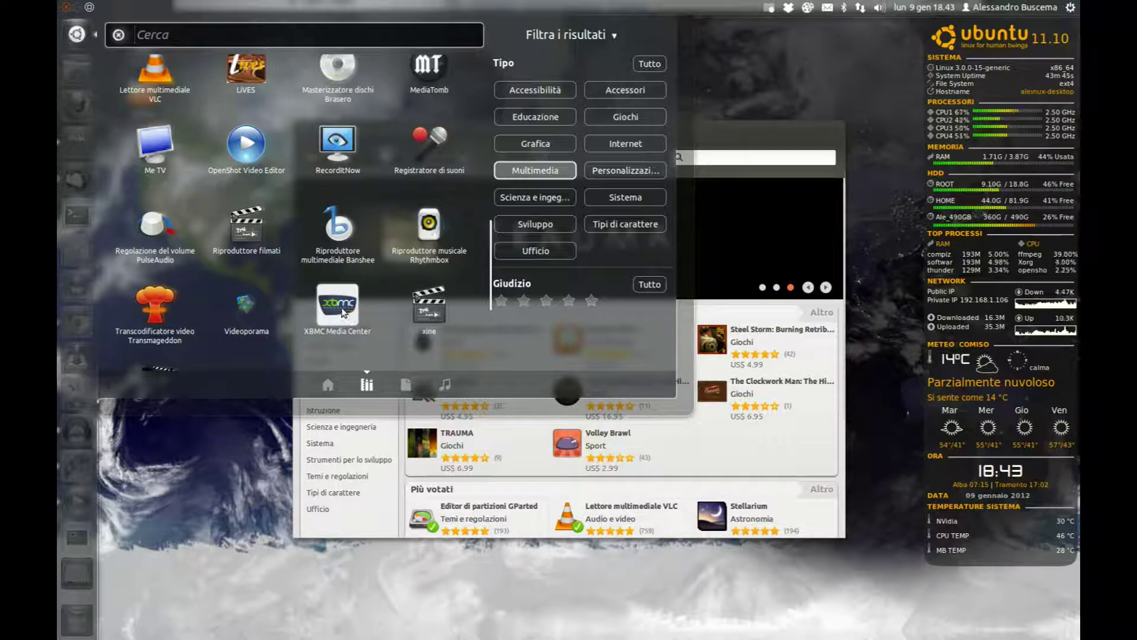
pyautogui.scroll(-2, 300, 308)
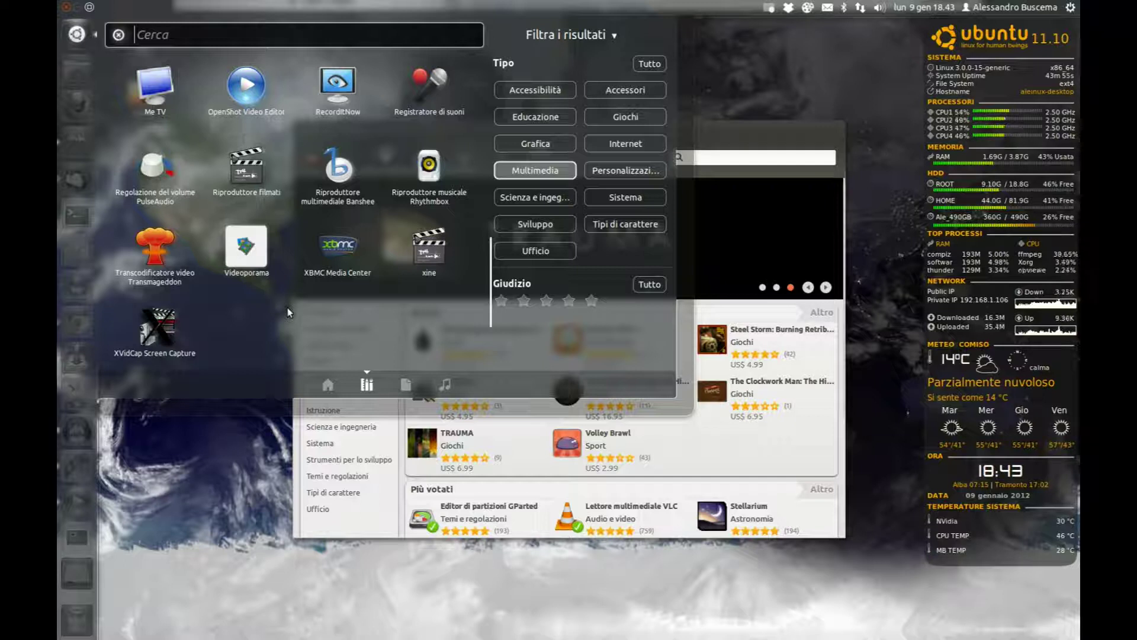
pyautogui.scroll(-1, 271, 319)
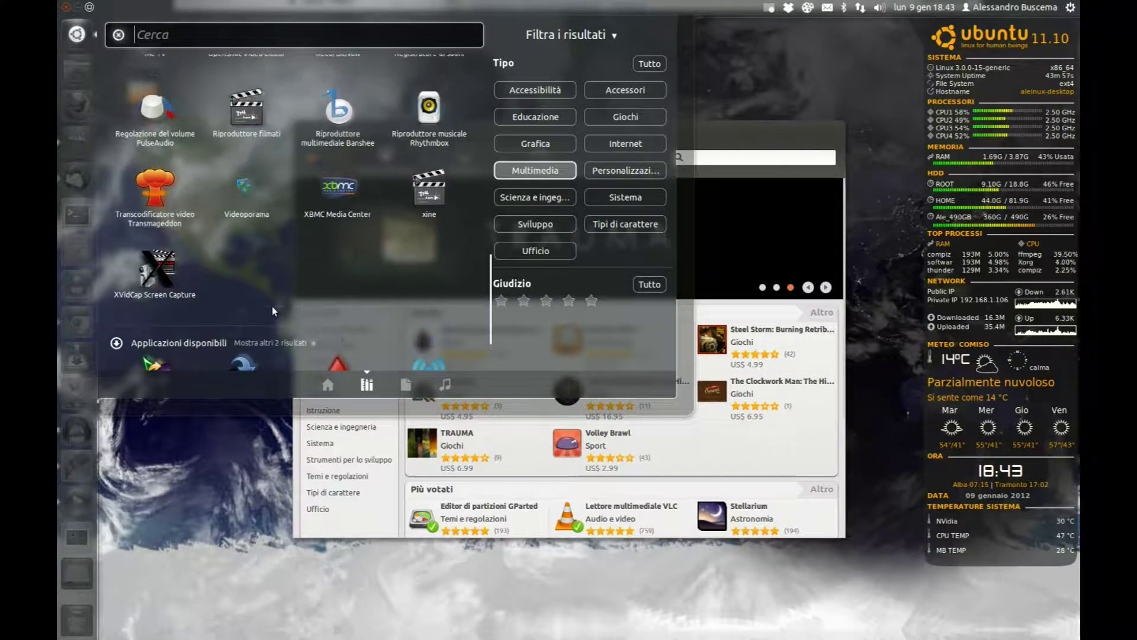
# Leave the Dash and move the Ubuntu Software Center window towards the upper part of the desktop
pyautogui.click(175, 190)
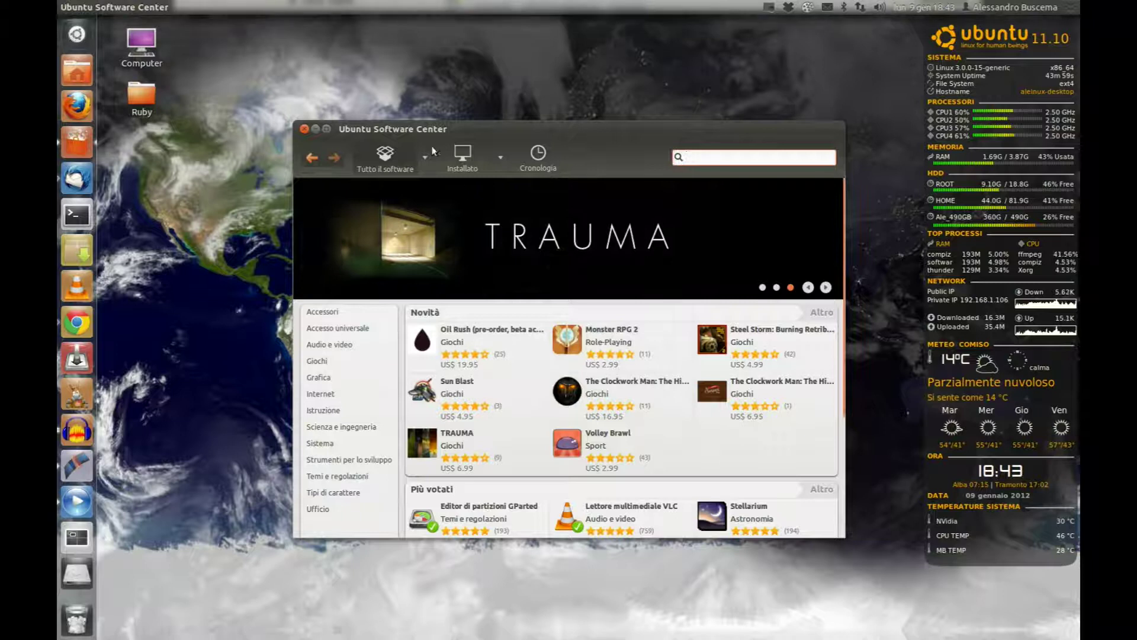
pyautogui.moveTo(434, 130); pyautogui.dragTo(385, 83)
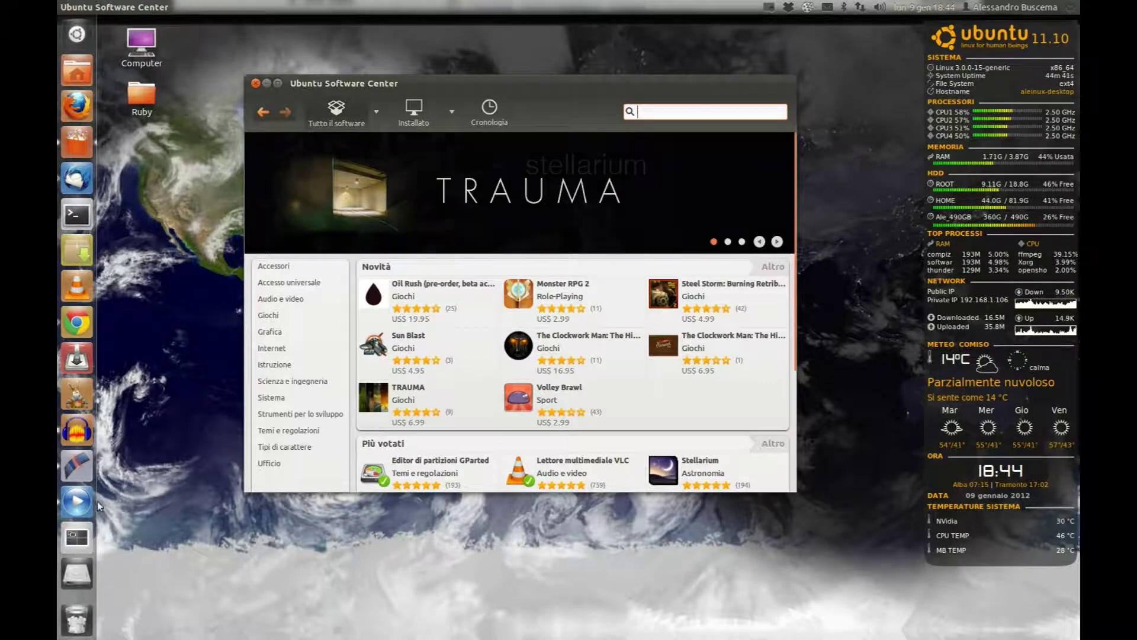
# Launch the OpenShot video editor, view its File commands, and close the program
pyautogui.click(78, 501)
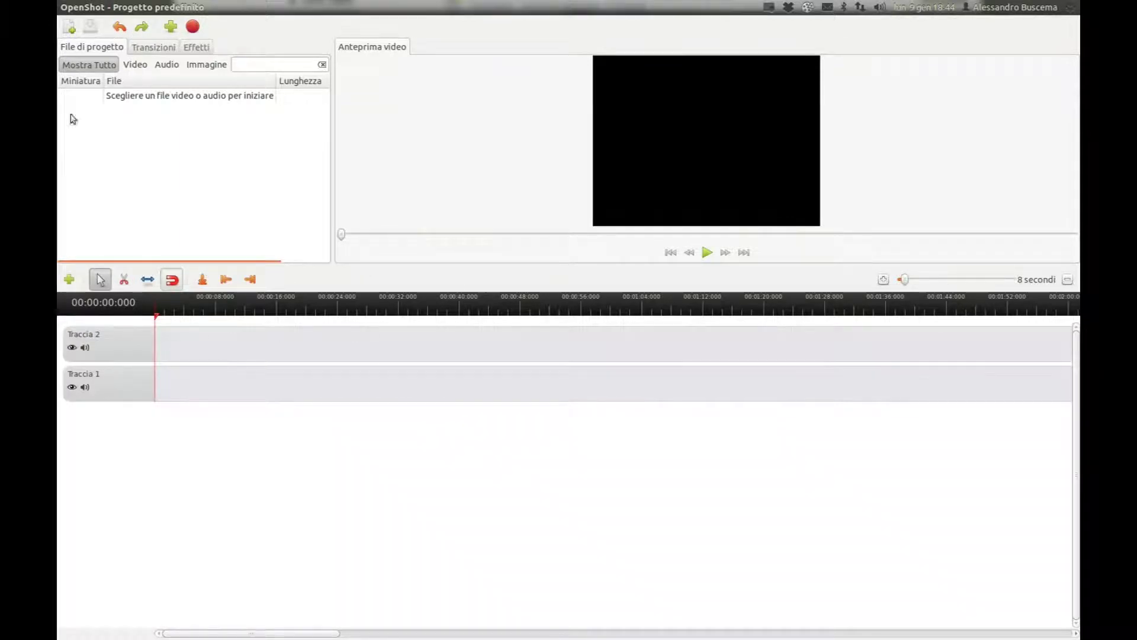
pyautogui.moveTo(83, 9)
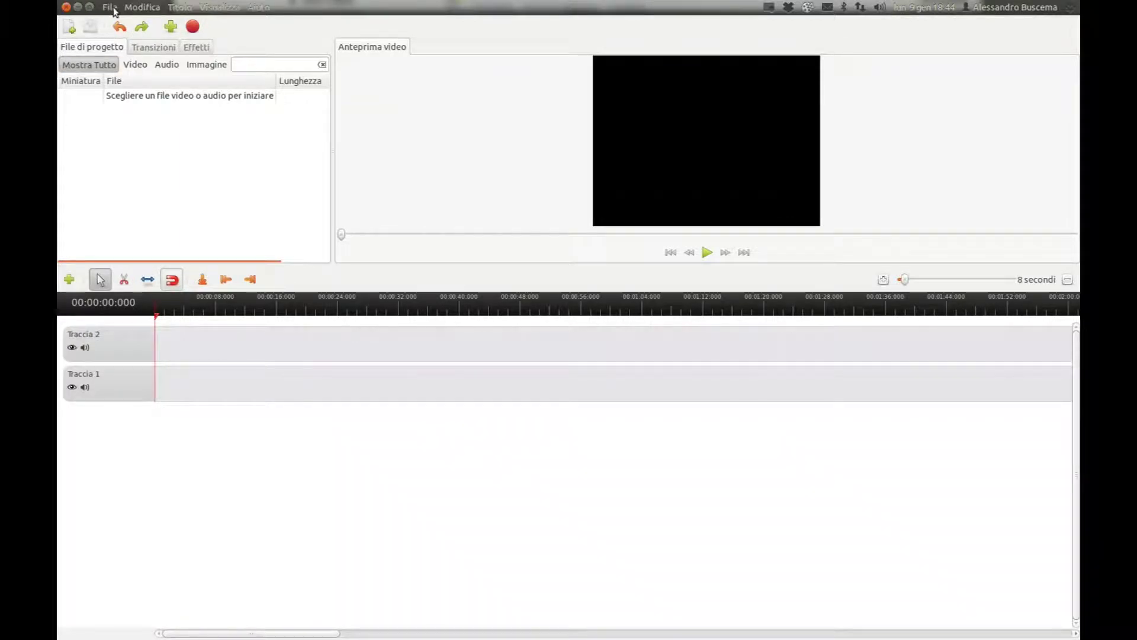
pyautogui.click(110, 8)
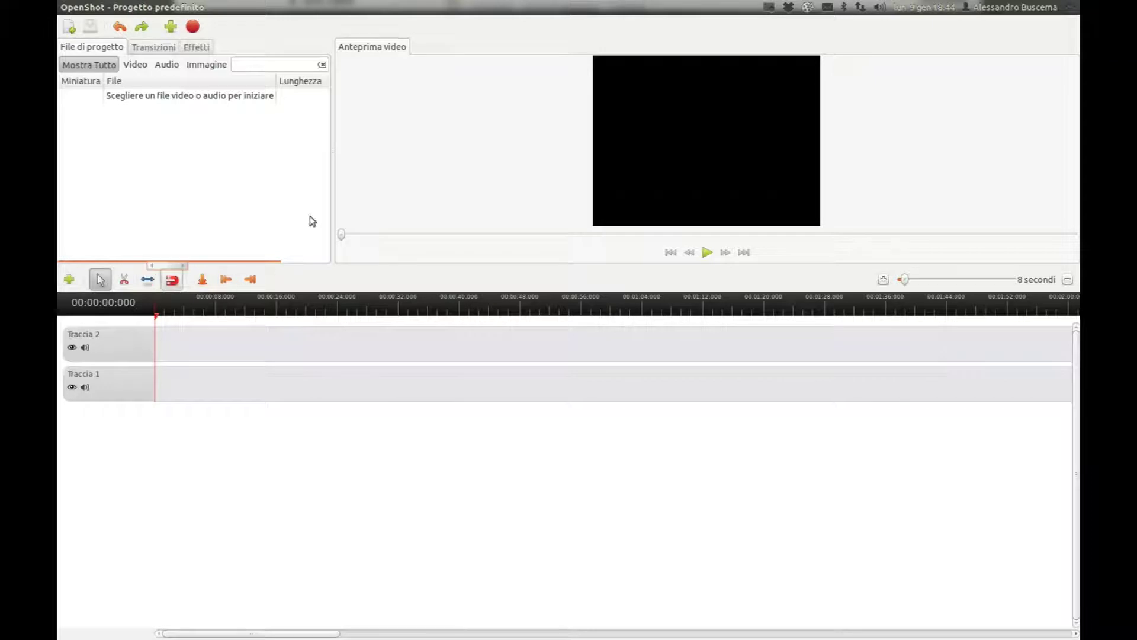
pyautogui.moveTo(67, 9)
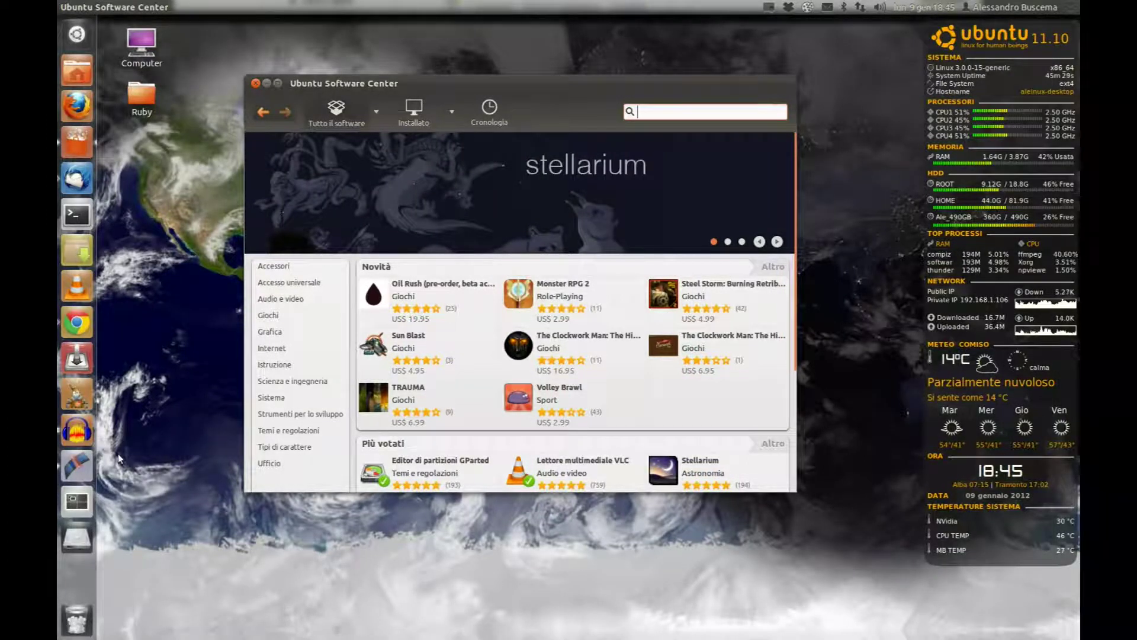
# Switch to the Kdenlive video editor, view its main window and available menus, and close the program
pyautogui.click(76, 465)
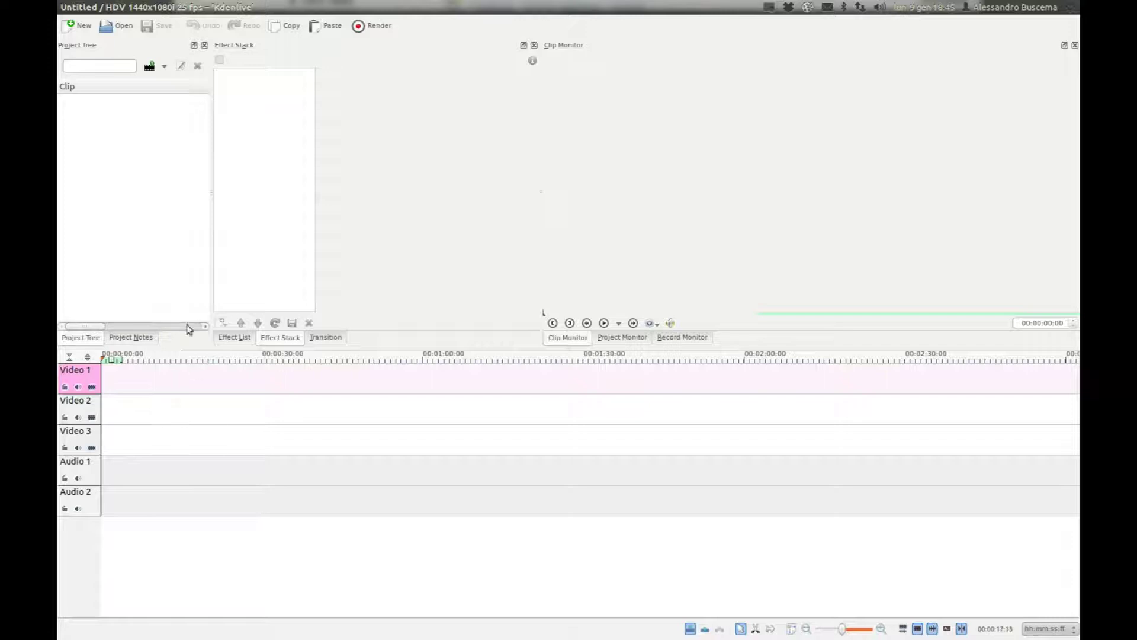
pyautogui.moveTo(145, 5)
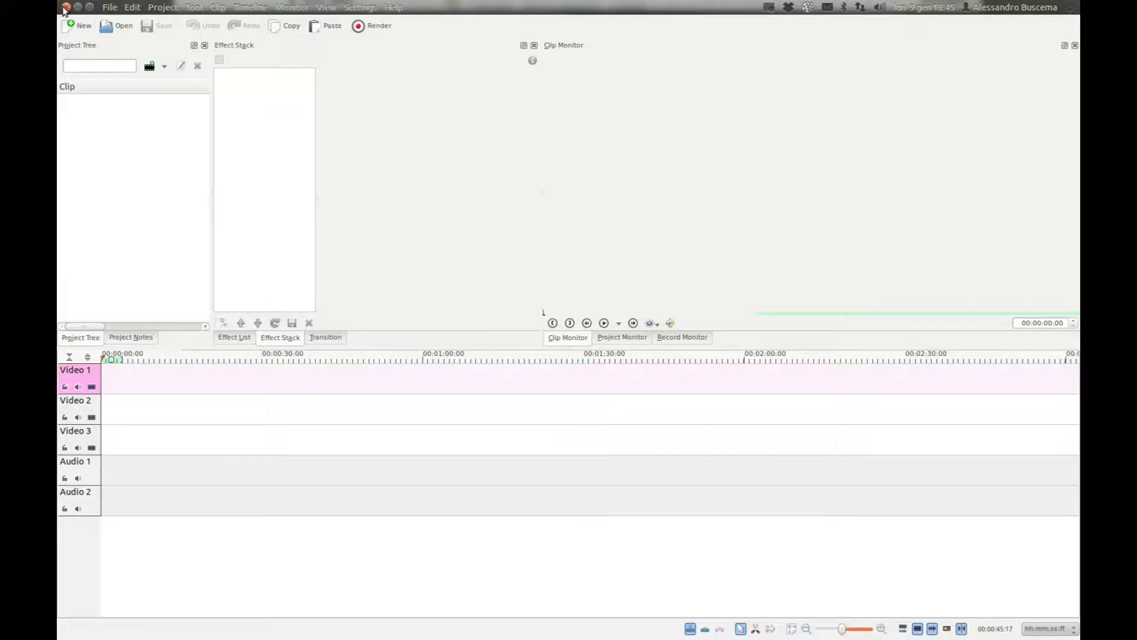
pyautogui.click(65, 7)
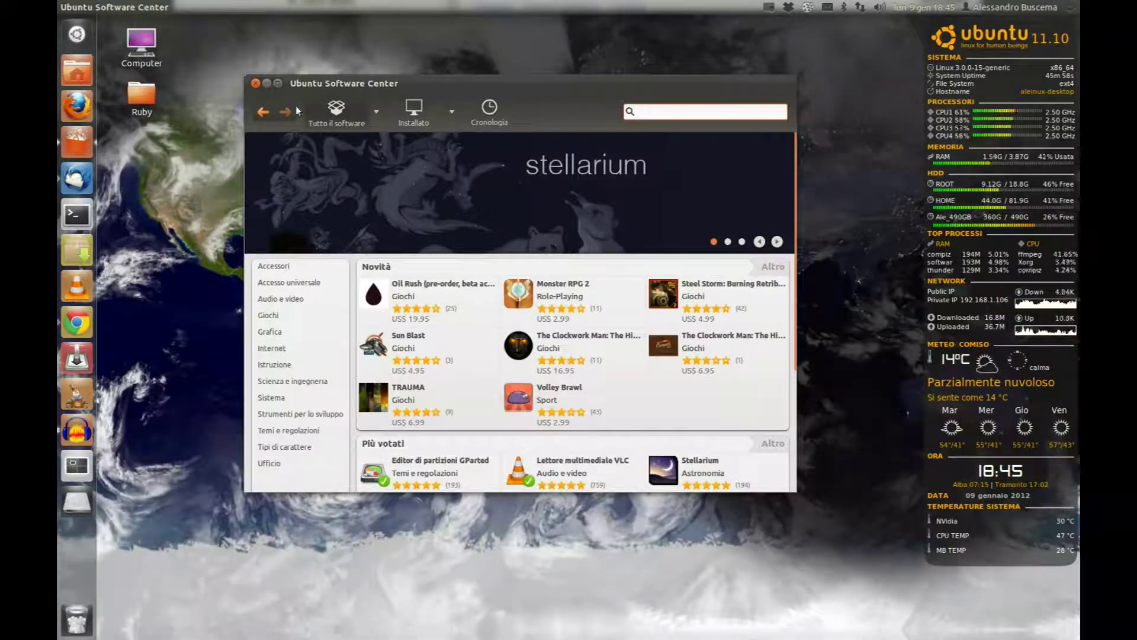
# Search the Software Center for "kdenli" and clear the search
pyautogui.write('kdenli')
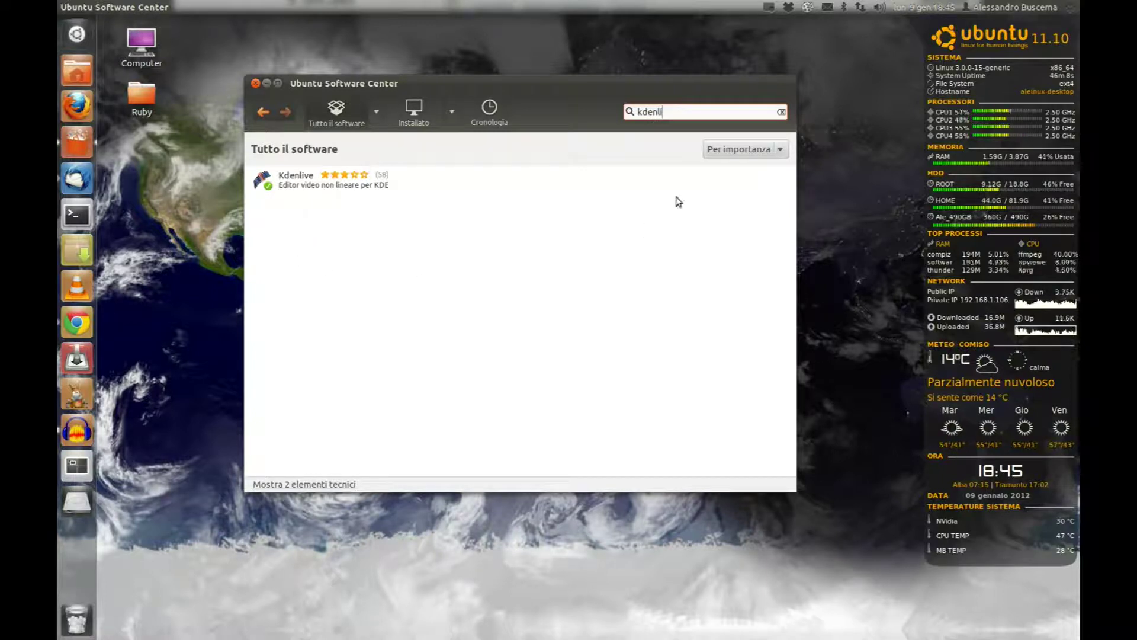
pyautogui.moveTo(679, 112); pyautogui.dragTo(622, 110)
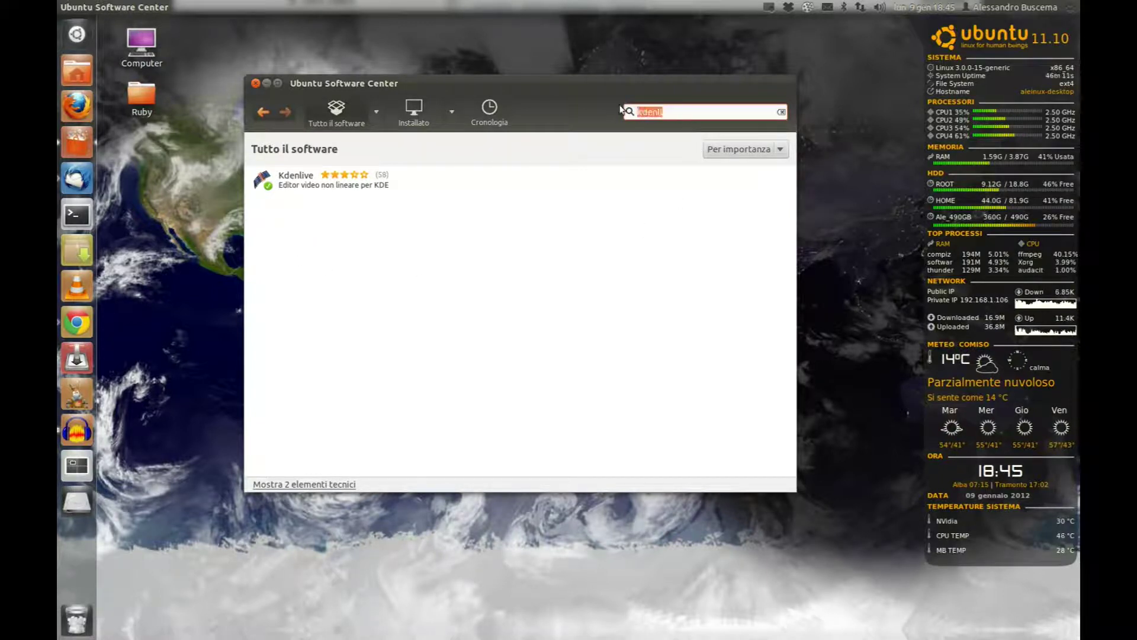
pyautogui.press('BackSpace')
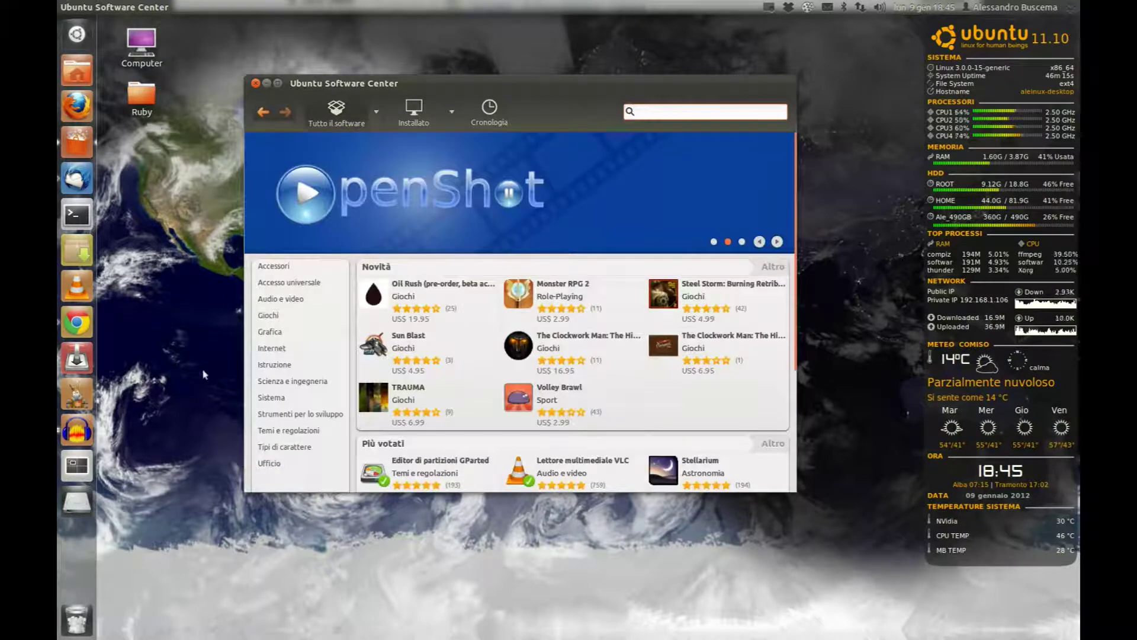
pyautogui.scroll(-8, 270, 400)
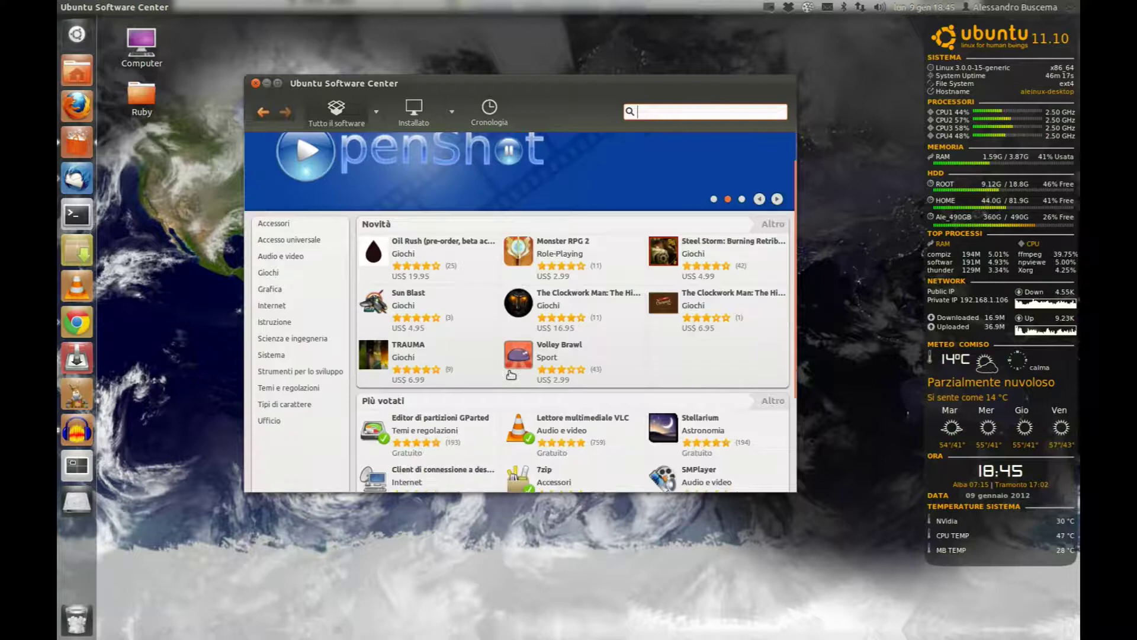
pyautogui.scroll(4, 477, 398)
pyautogui.scroll(3, 436, 403)
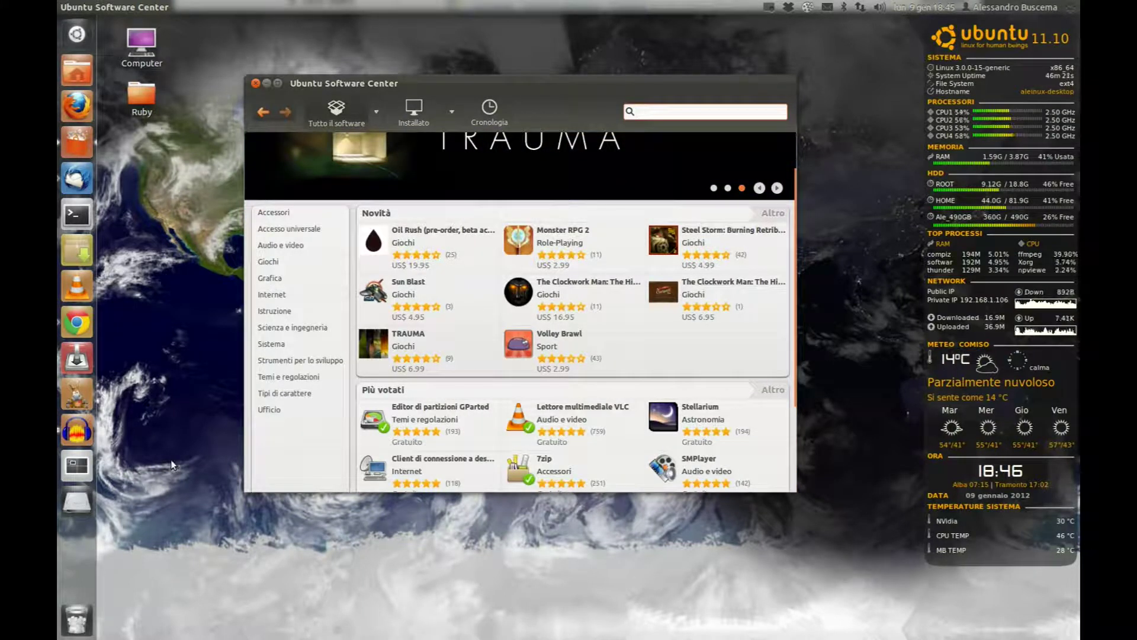
pyautogui.scroll(2, 644, 381)
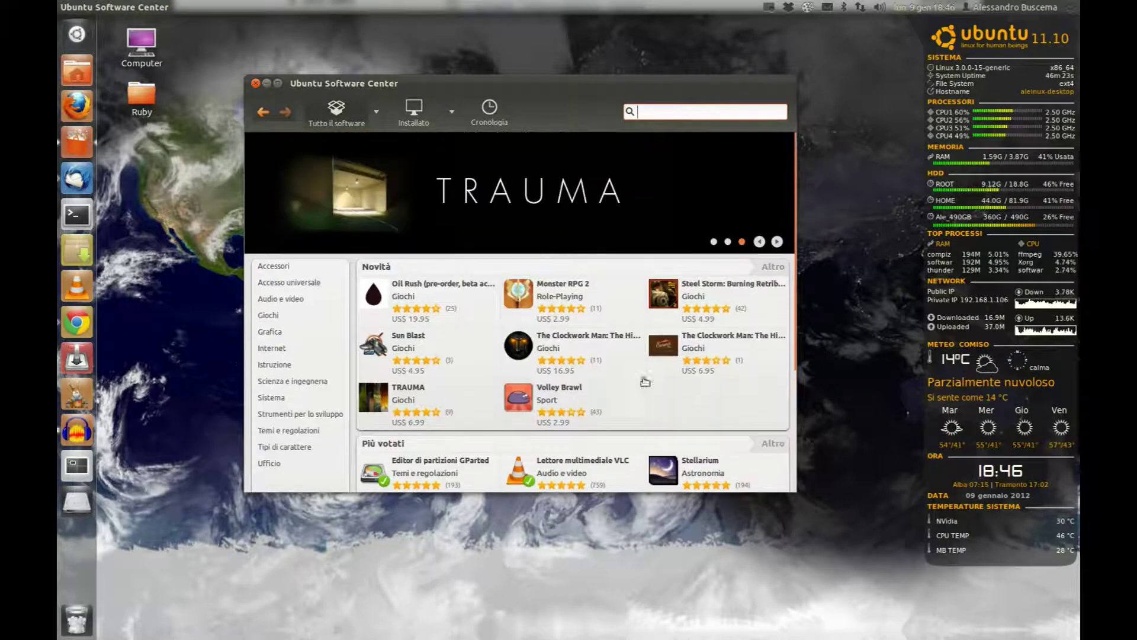
# Search the Software Center for "presen" to list presentation programs
pyautogui.click(652, 114)
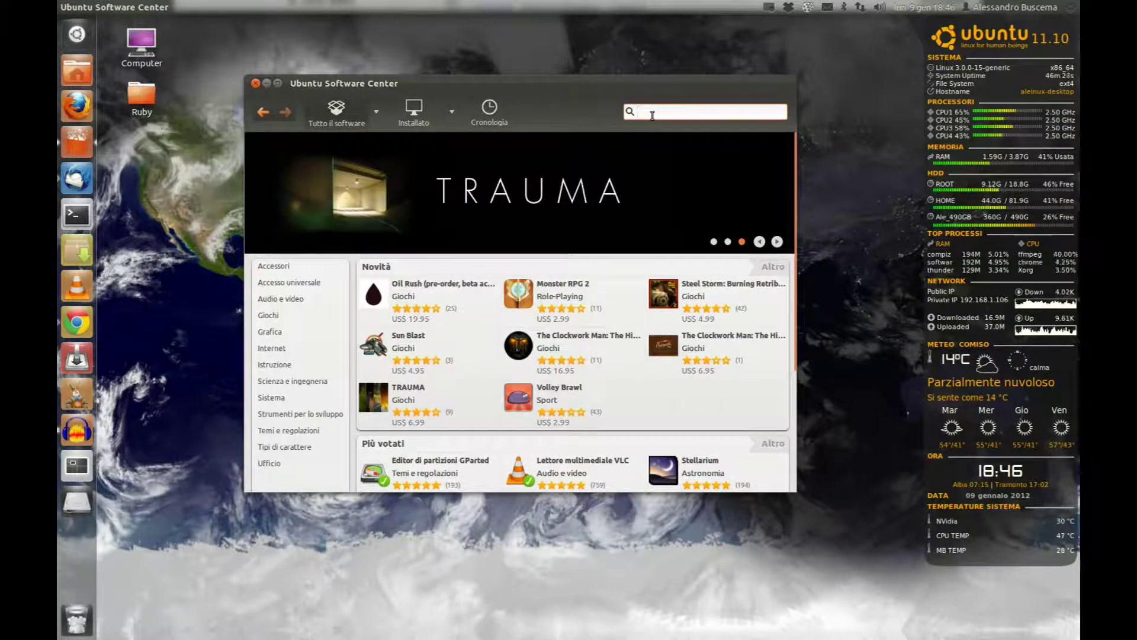
pyautogui.write('pre')
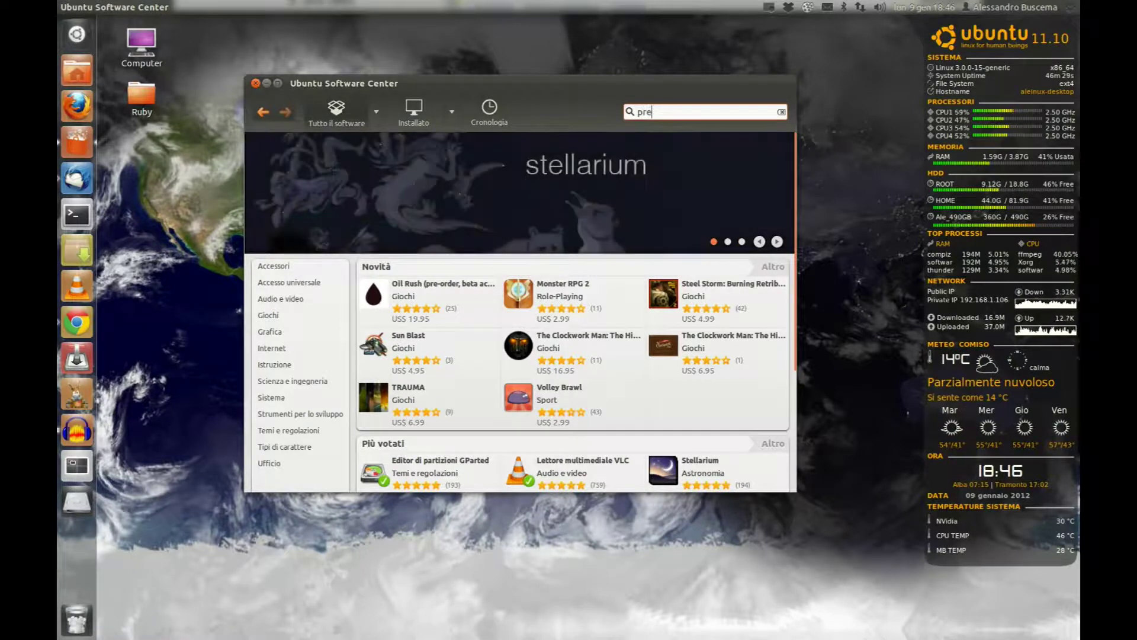
pyautogui.write('sen')
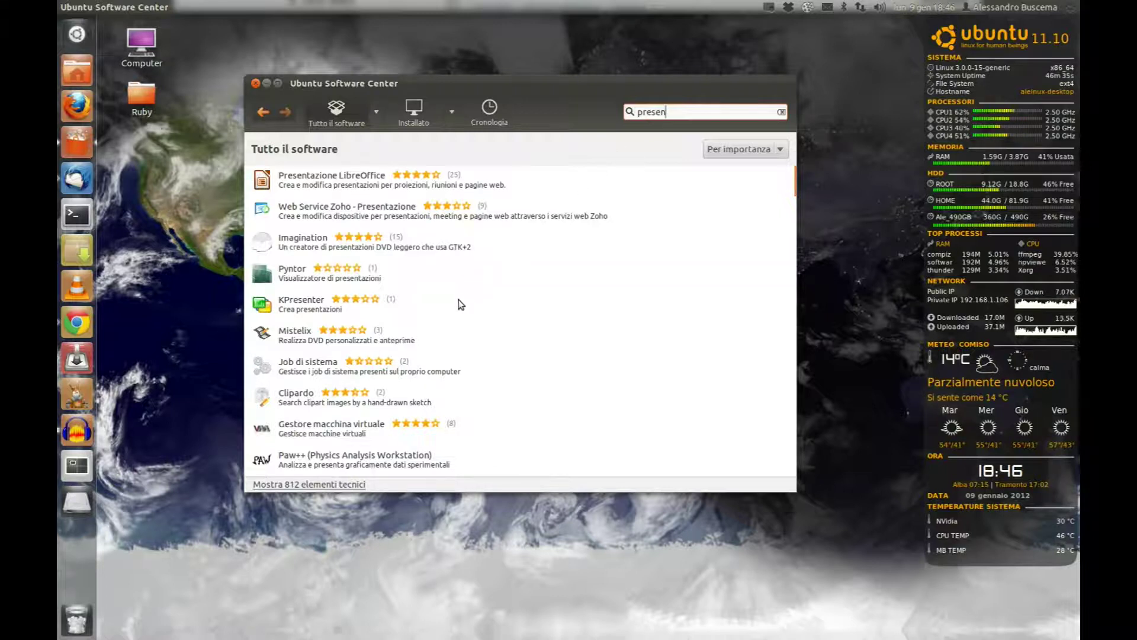
# Look through the search results for programs that create photo presentations, such as PhotoFilmStrip and Videoporama
pyautogui.scroll(-3, 454, 309)
pyautogui.scroll(-10, 459, 331)
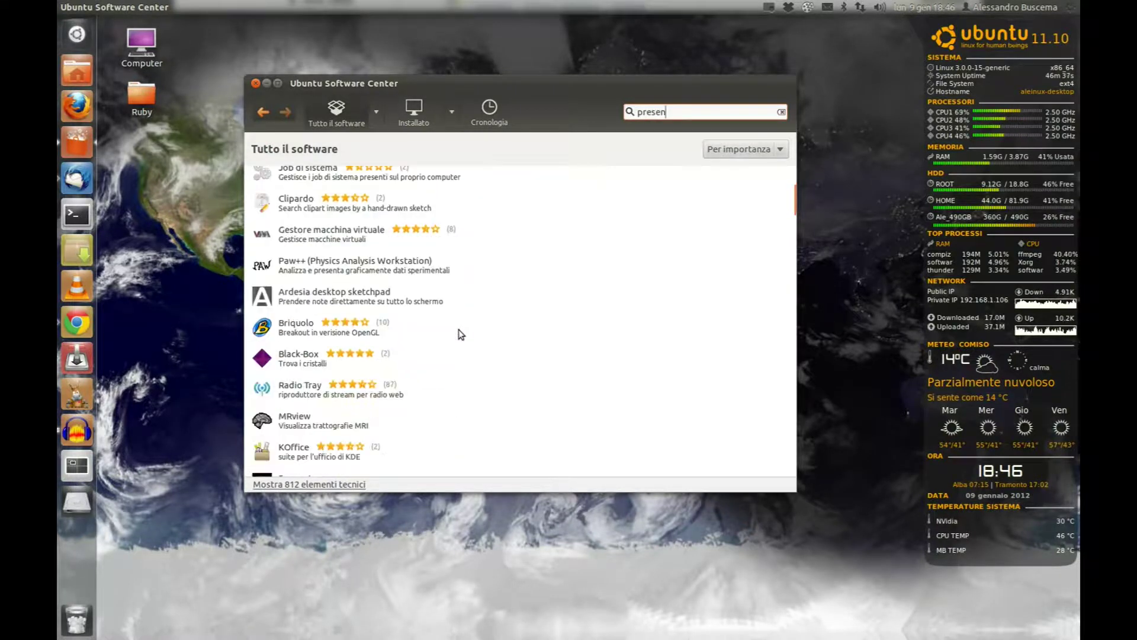
pyautogui.scroll(-12, 470, 379)
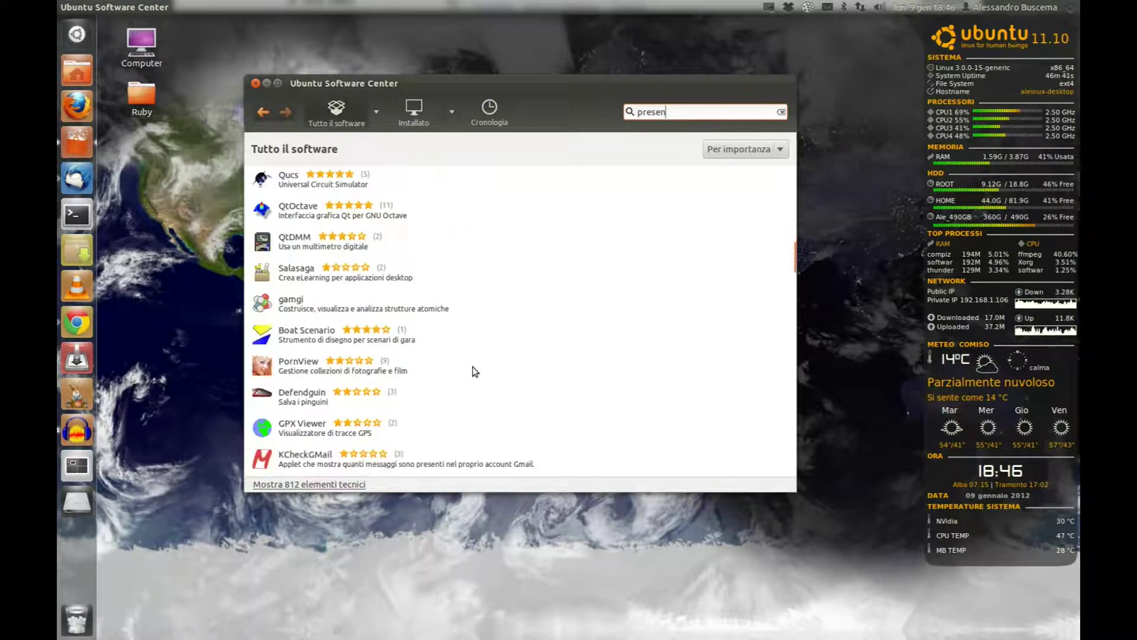
pyautogui.scroll(-5, 475, 374)
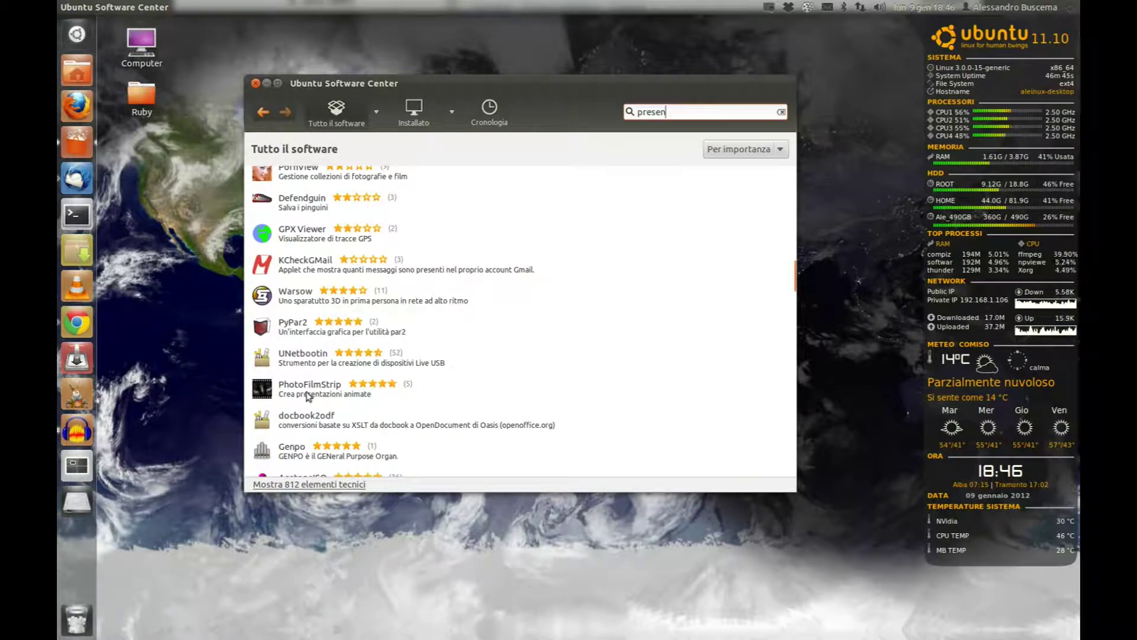
pyautogui.scroll(-5, 470, 399)
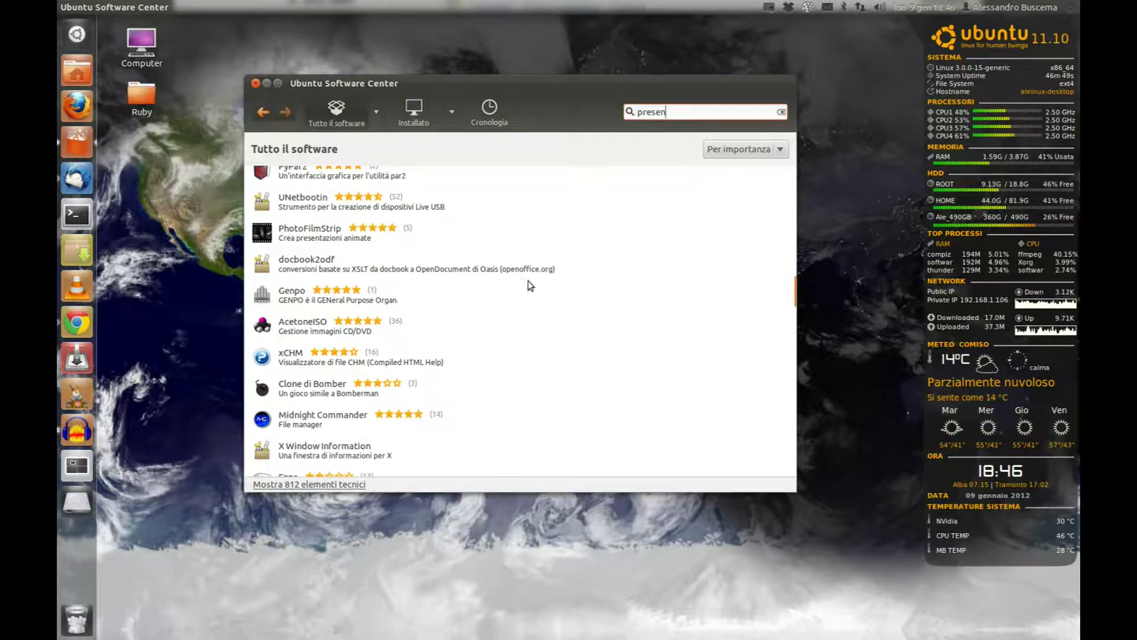
pyautogui.scroll(-5, 532, 291)
pyautogui.scroll(-10, 460, 386)
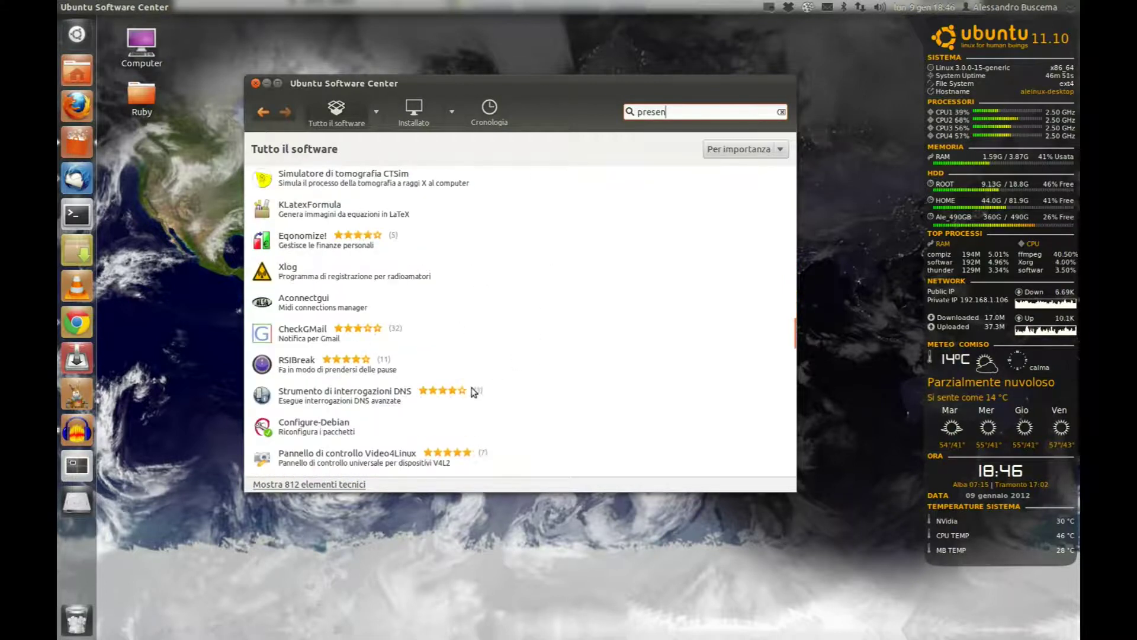
pyautogui.scroll(-15, 492, 391)
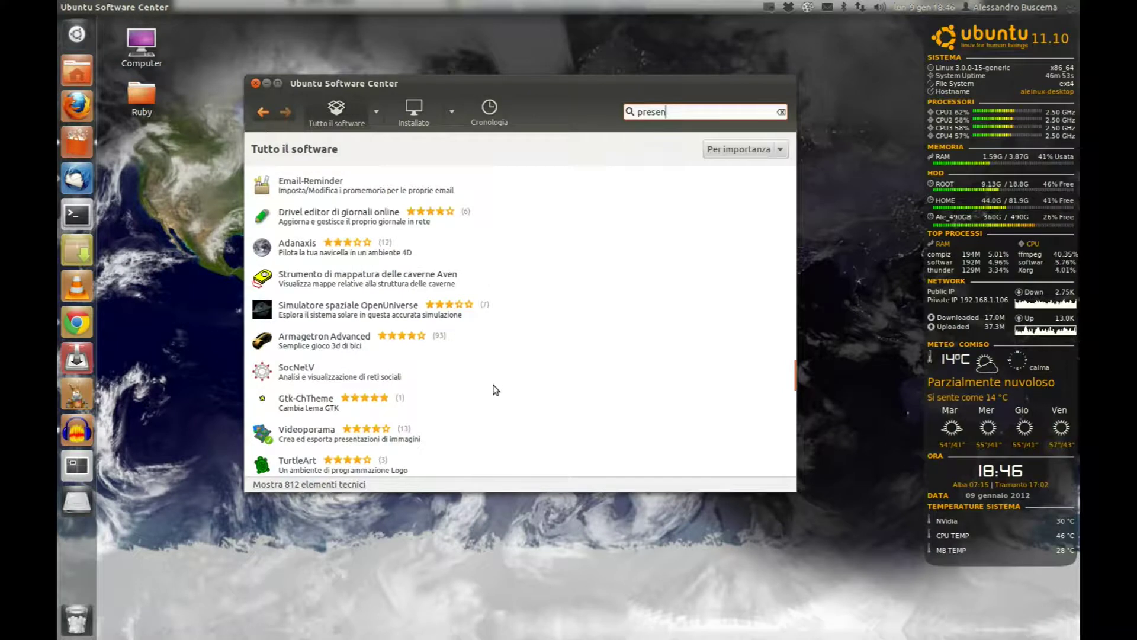
pyautogui.scroll(-4, 496, 389)
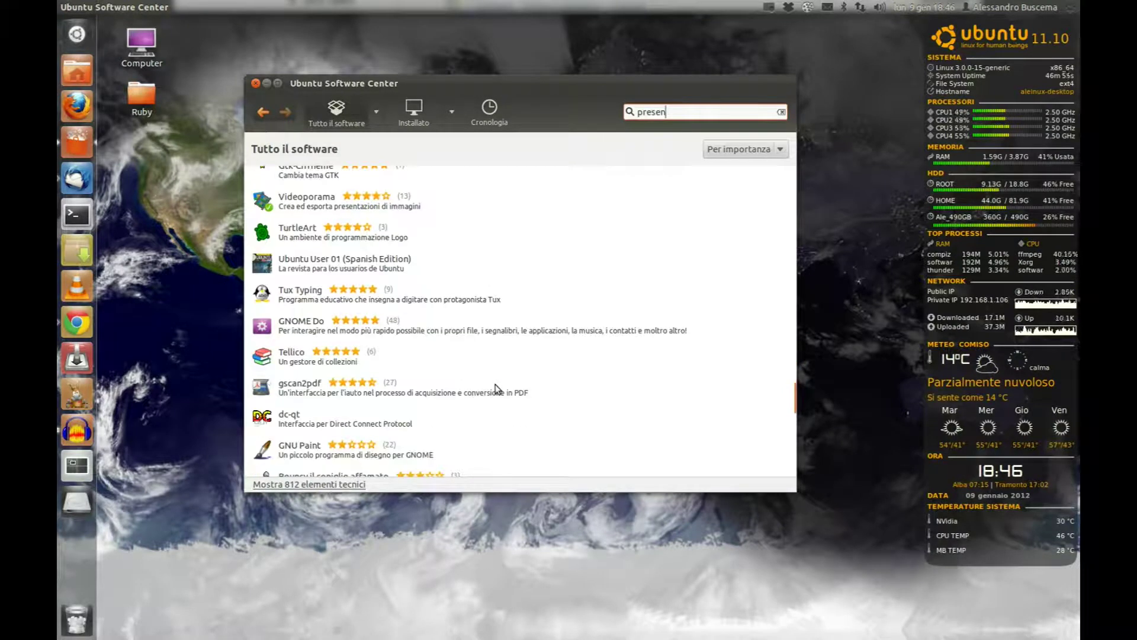
# Replace the search term with "porama" and clear the search to return to the Software Center's home page
pyautogui.hotkey('ctrl', 'a')
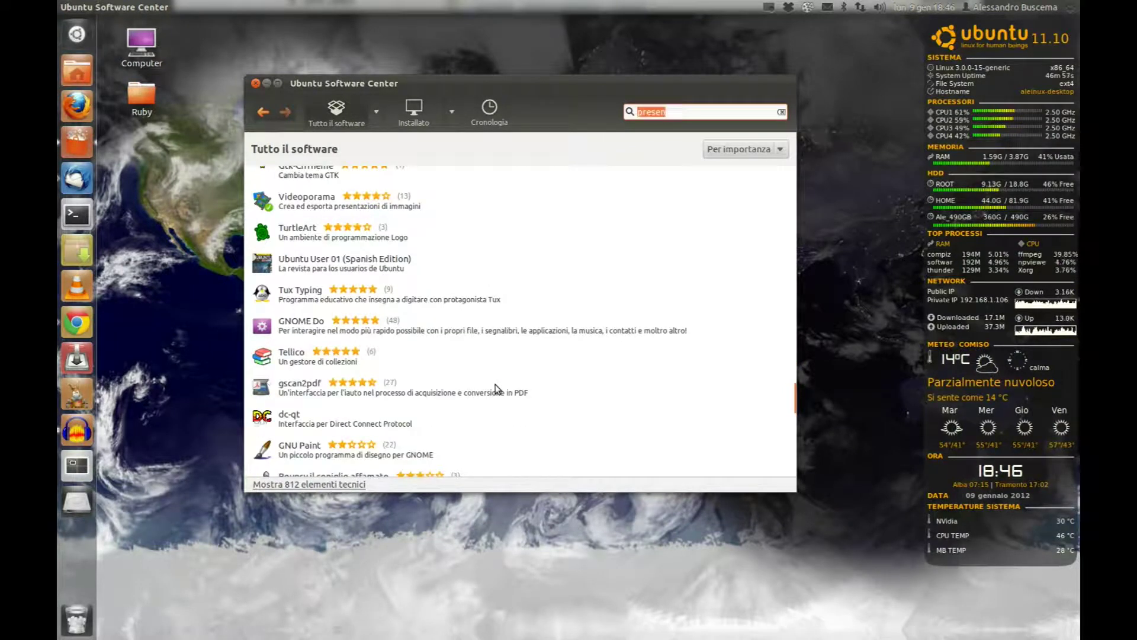
pyautogui.write('porama')
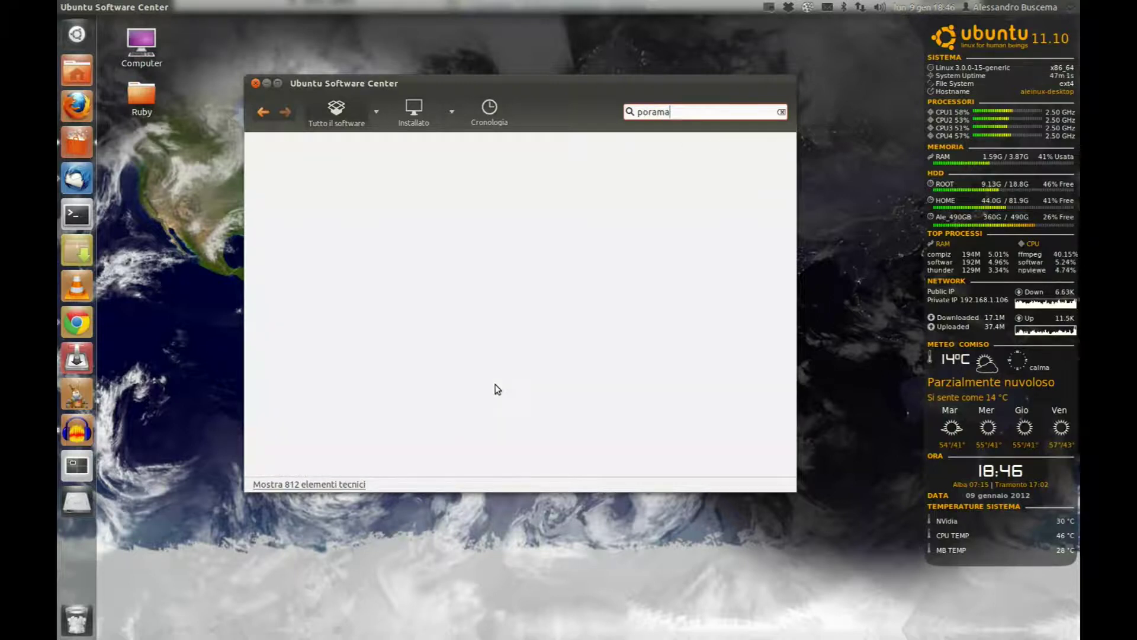
pyautogui.doubleClick(685, 113)
pyautogui.press('BackSpace')
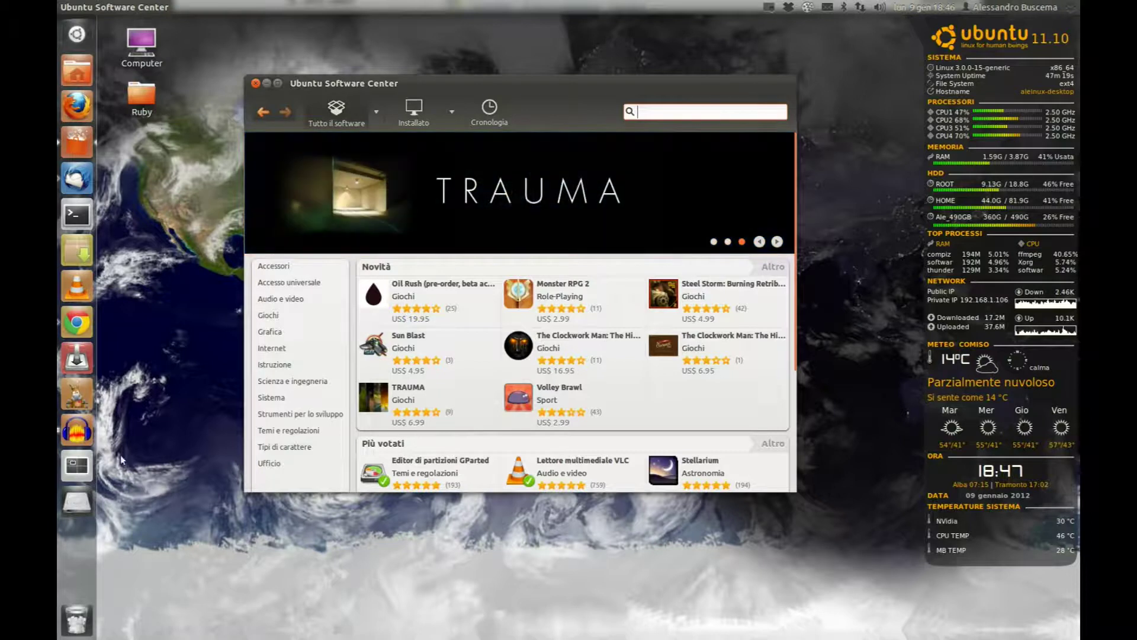
# Switch to the Audacity audio editor, move its window away from the launcher, view its File commands, and close the program
pyautogui.click(77, 432)
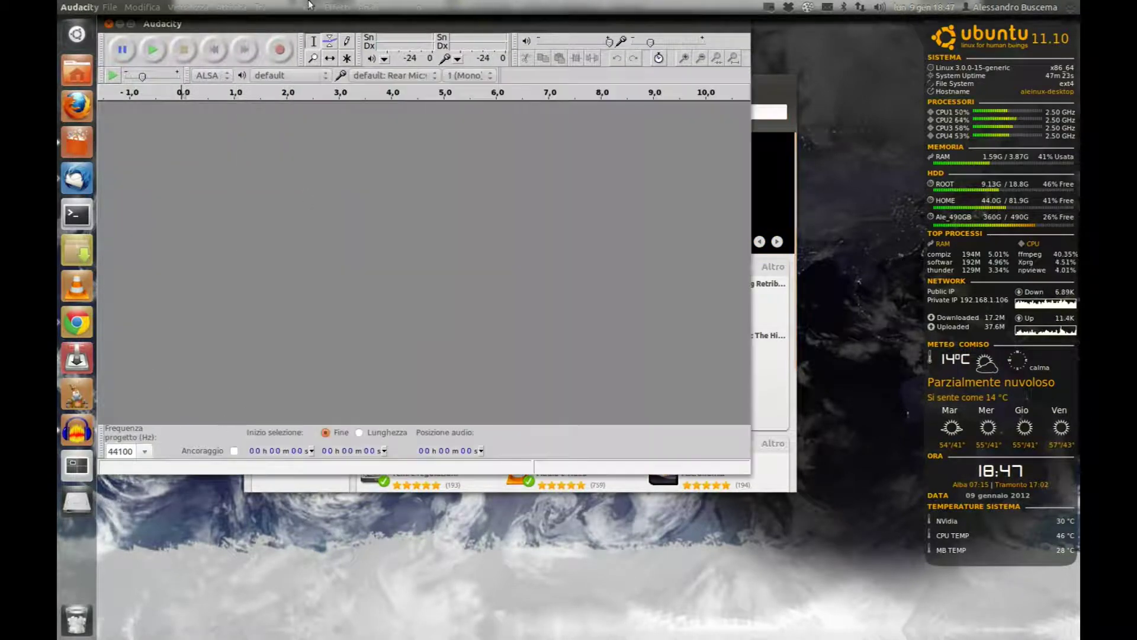
pyautogui.moveTo(304, 21); pyautogui.dragTo(378, 47)
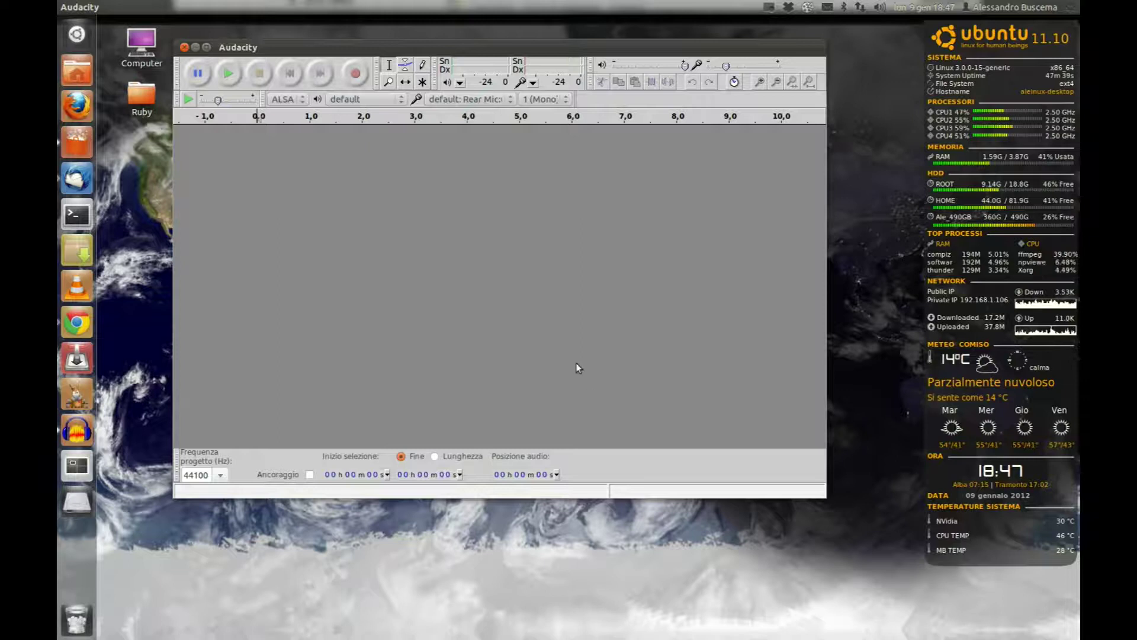
pyautogui.moveTo(159, 3)
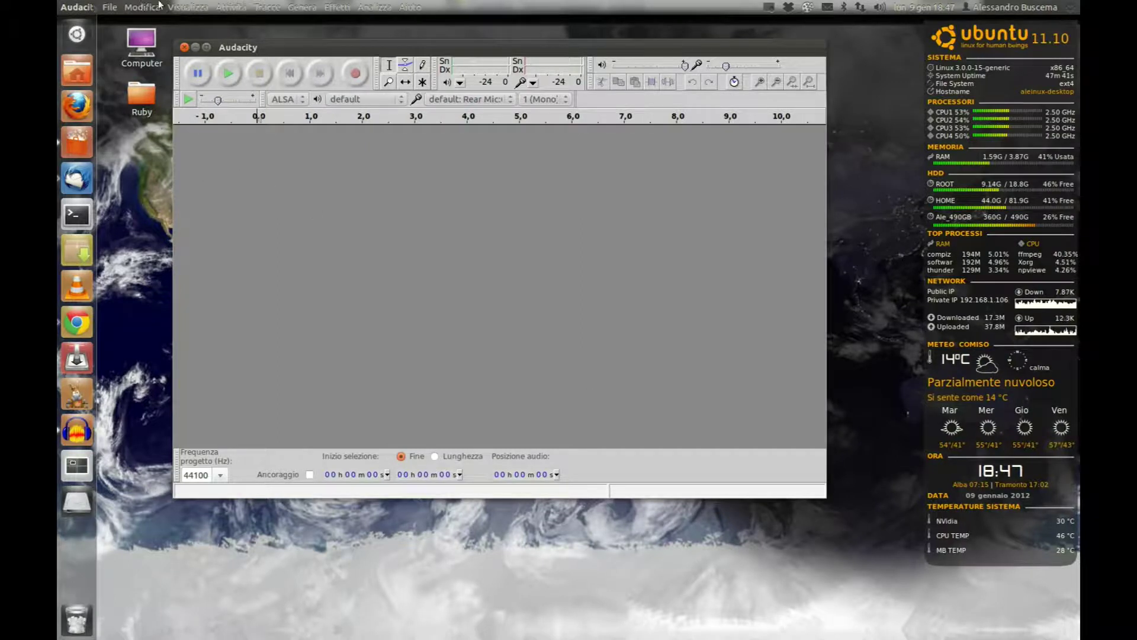
pyautogui.click(117, 7)
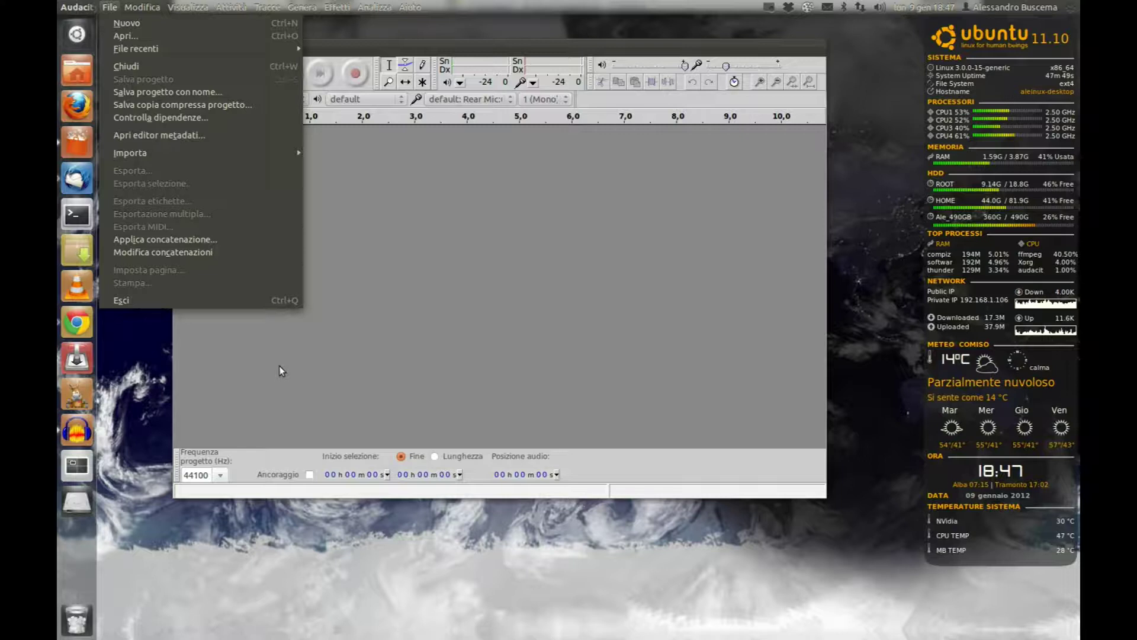
pyautogui.click(250, 365)
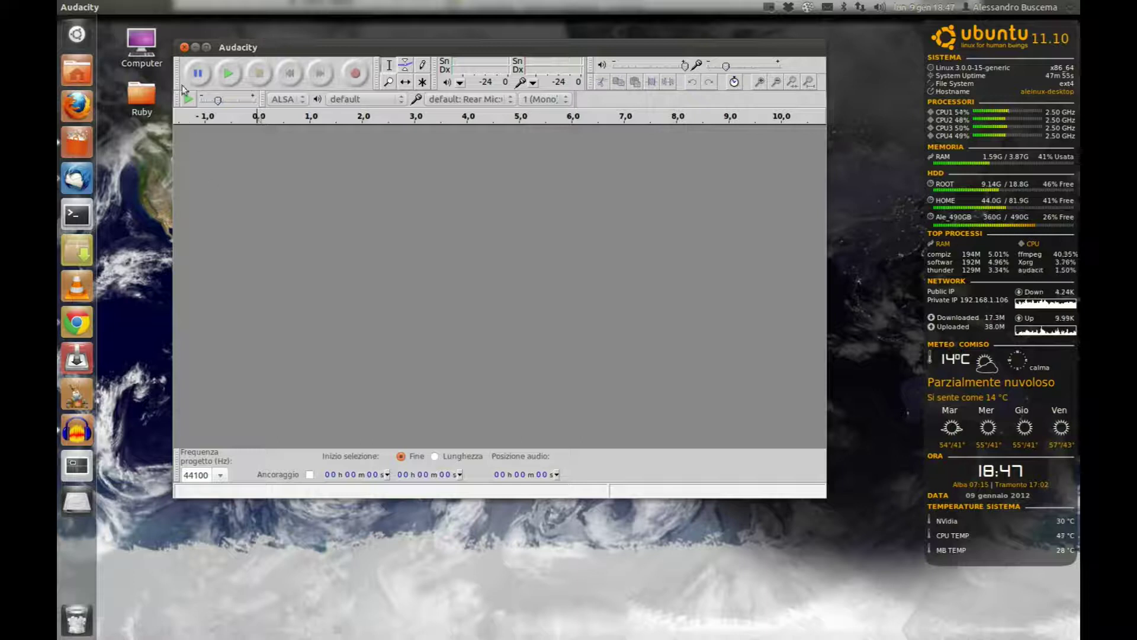
pyautogui.click(185, 47)
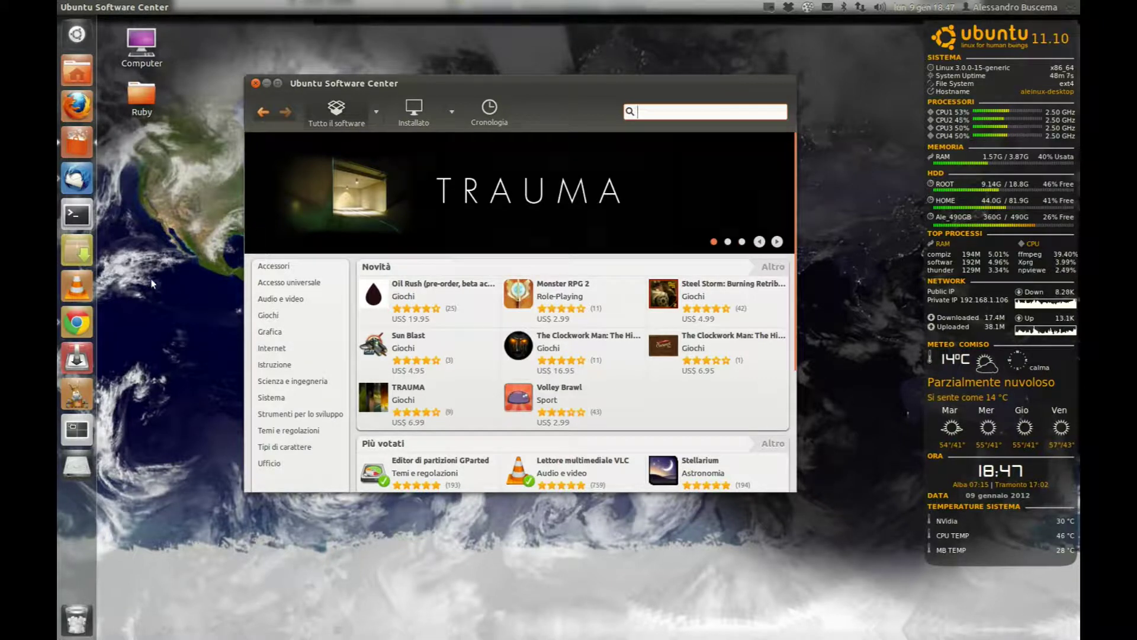
# Search the Software Center for "mixxx" and open the detailed information page of Mixxx
pyautogui.write('mixxx')
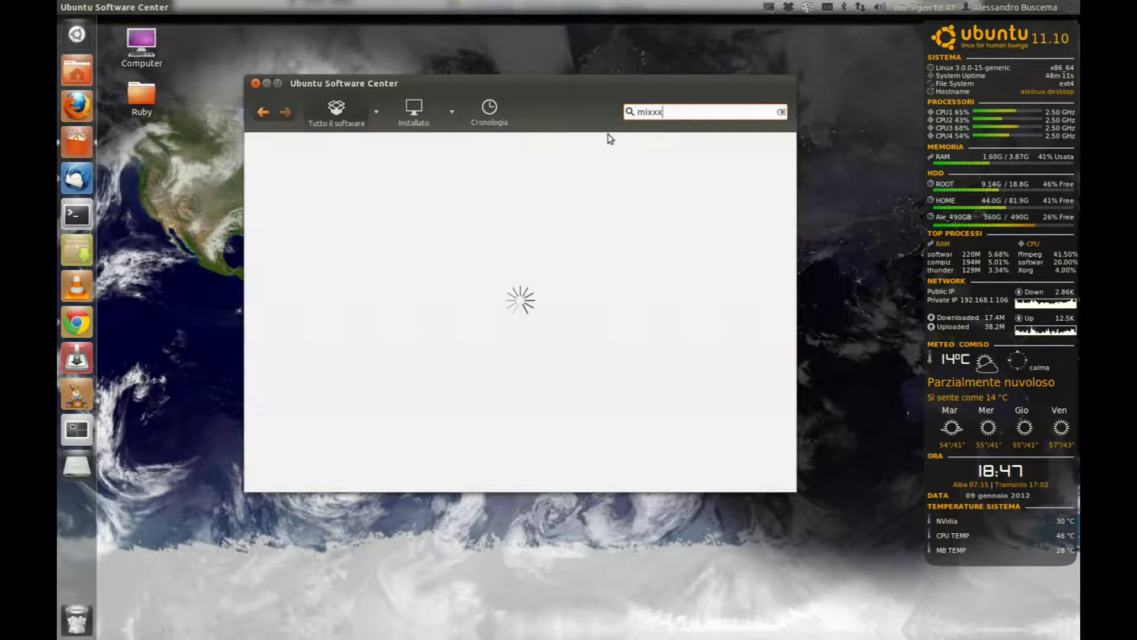
pyautogui.click(301, 183)
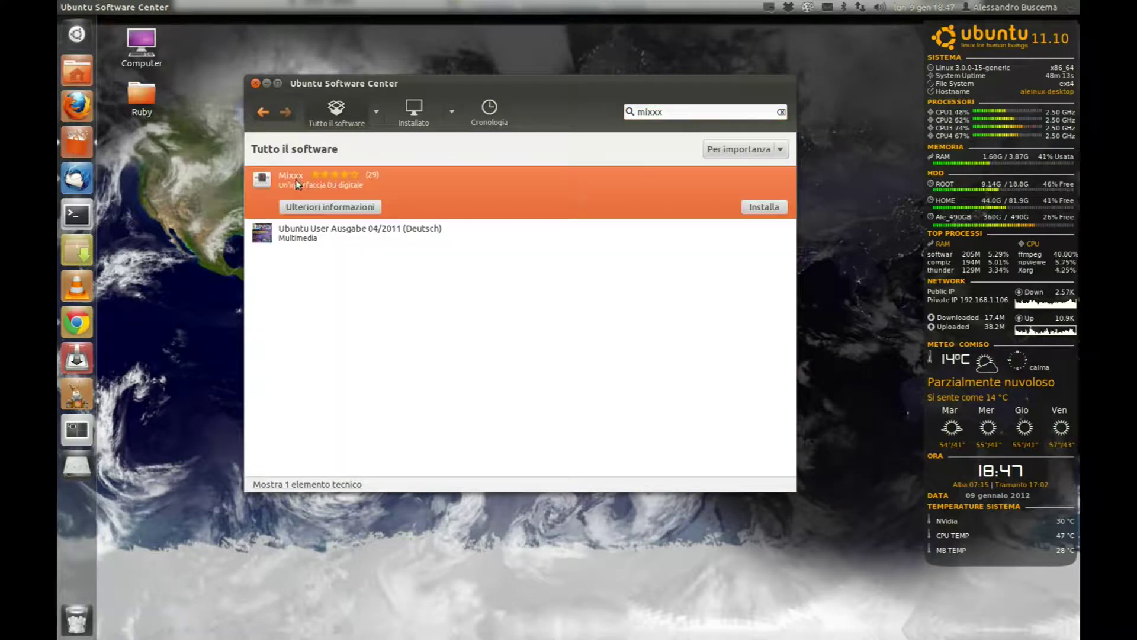
pyautogui.click(330, 208)
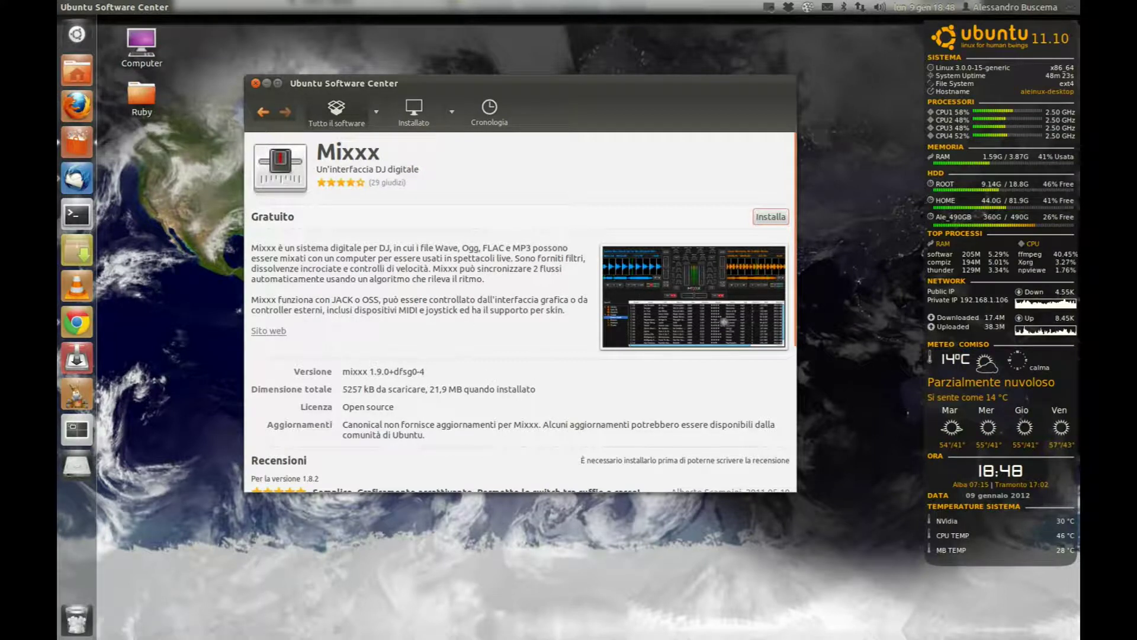
# View the enlarged Mixxx screenshot and the program's user reviews, and close the Software Center
pyautogui.click(704, 301)
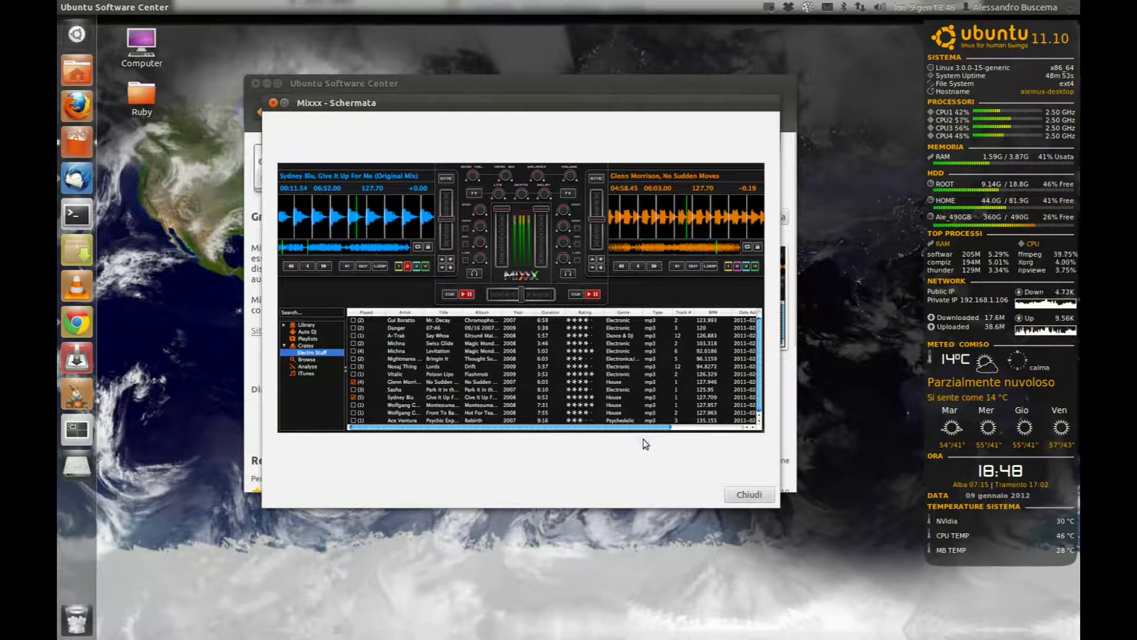
pyautogui.click(749, 494)
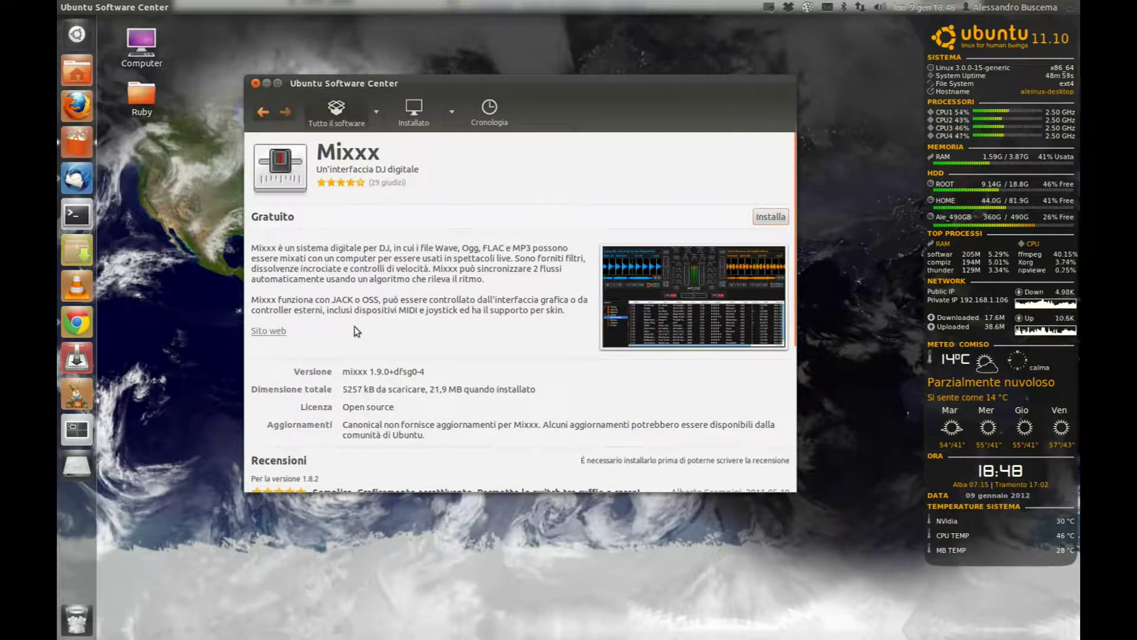
pyautogui.scroll(-5, 285, 434)
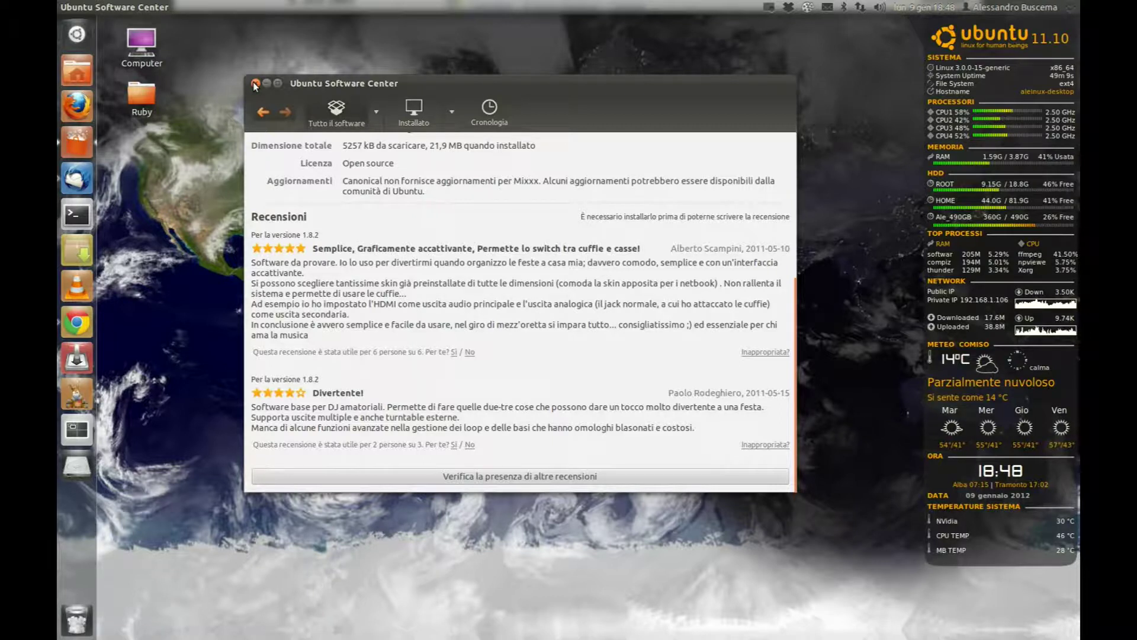
pyautogui.click(255, 84)
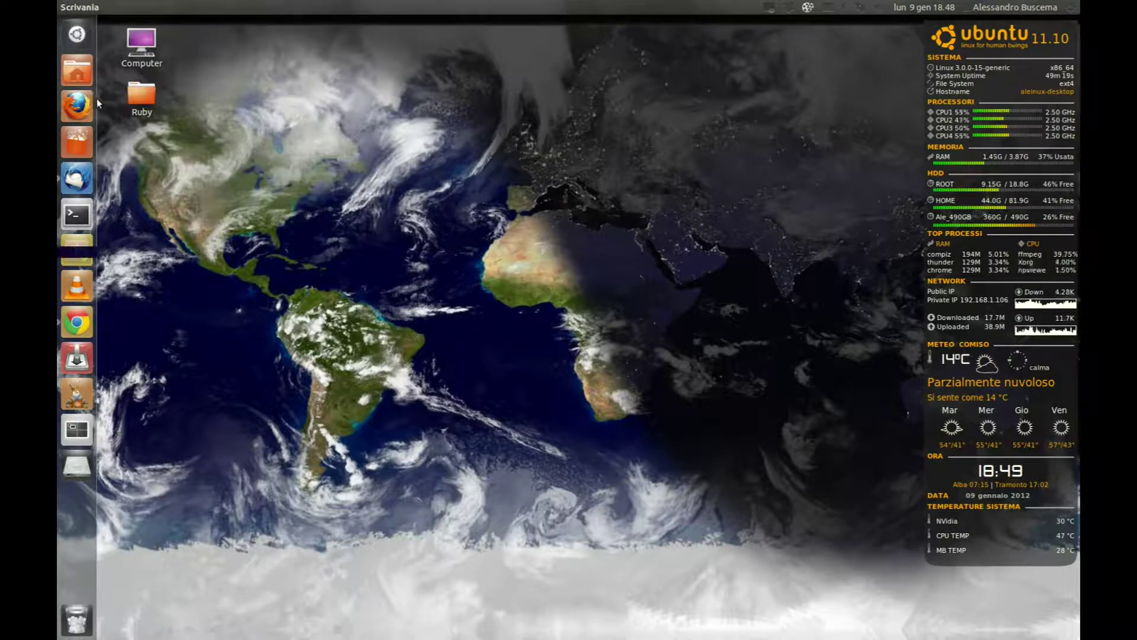
# Show the multimedia applications in the Dash, browse the installed ones, and launch the Kaffeine player
pyautogui.click(89, 27)
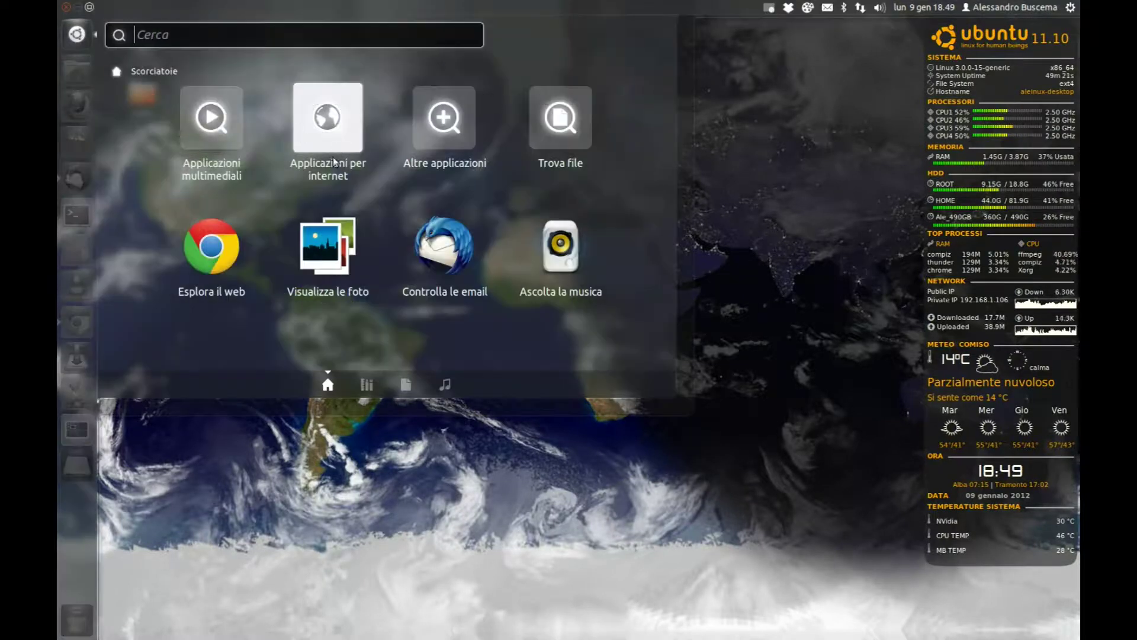
pyautogui.click(187, 172)
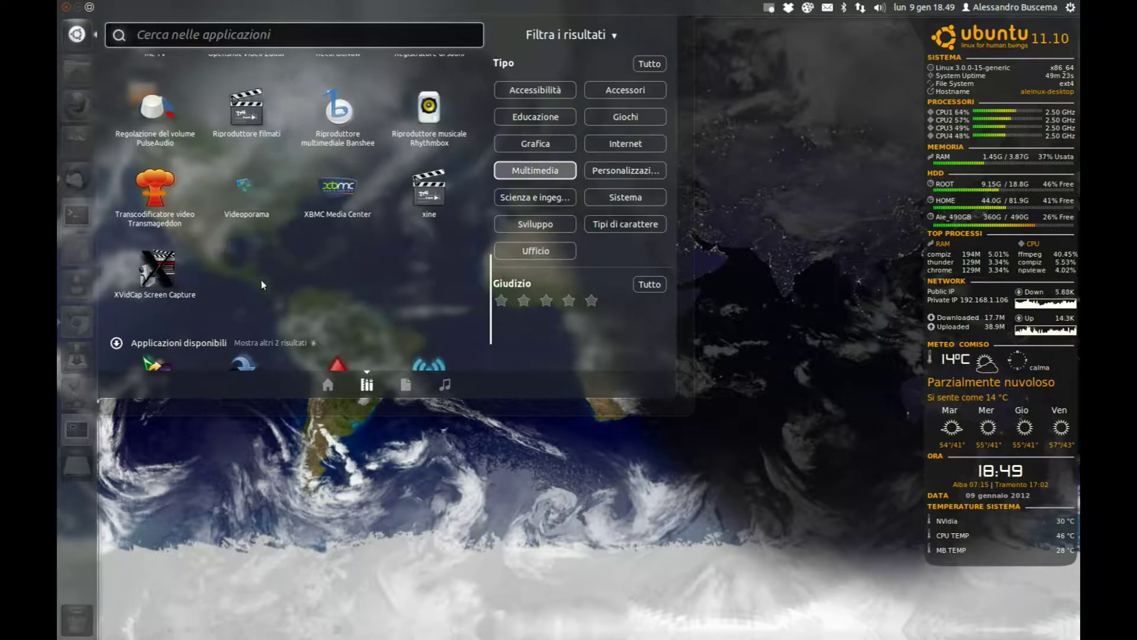
pyautogui.scroll(2, 296, 304)
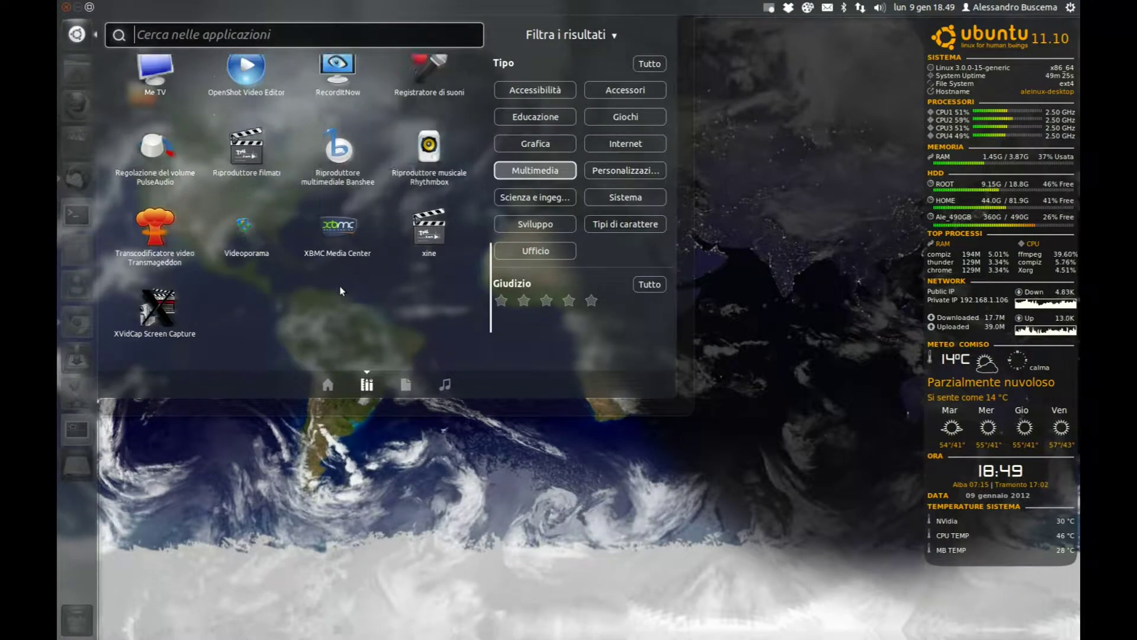
pyautogui.scroll(2, 337, 286)
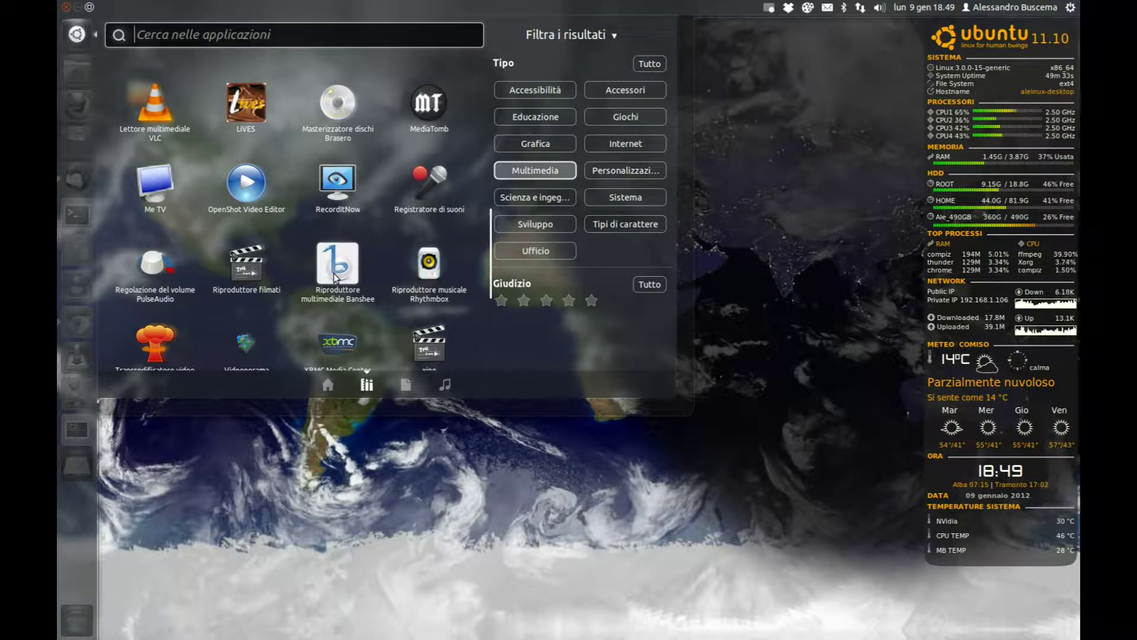
pyautogui.click(426, 269)
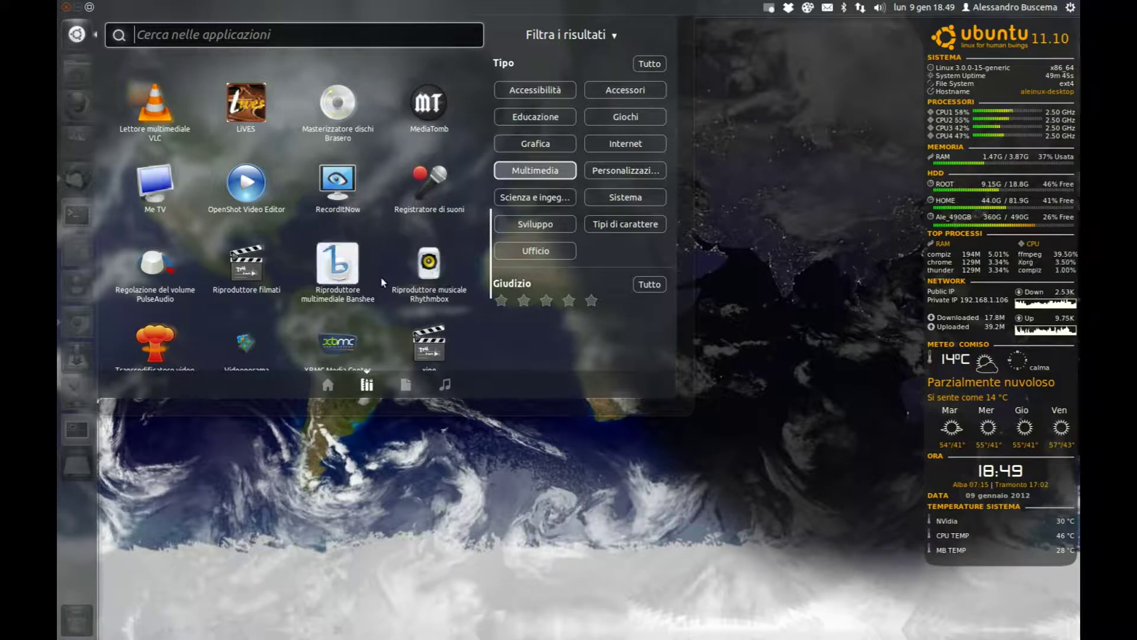
pyautogui.scroll(2, 339, 269)
pyautogui.scroll(2, 323, 285)
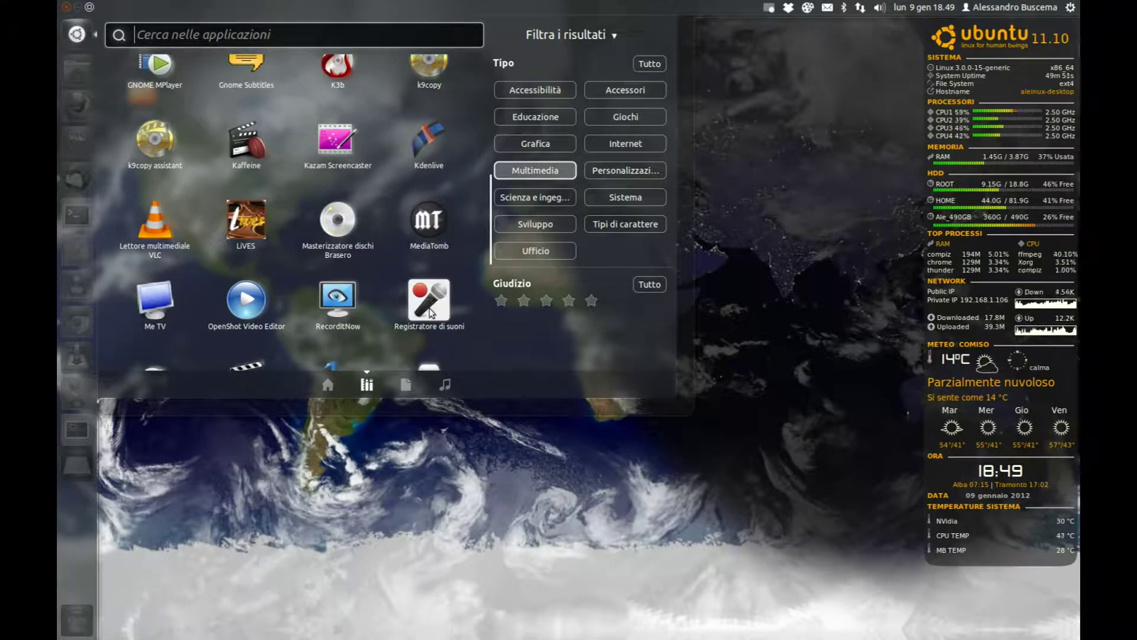
pyautogui.scroll(3, 380, 245)
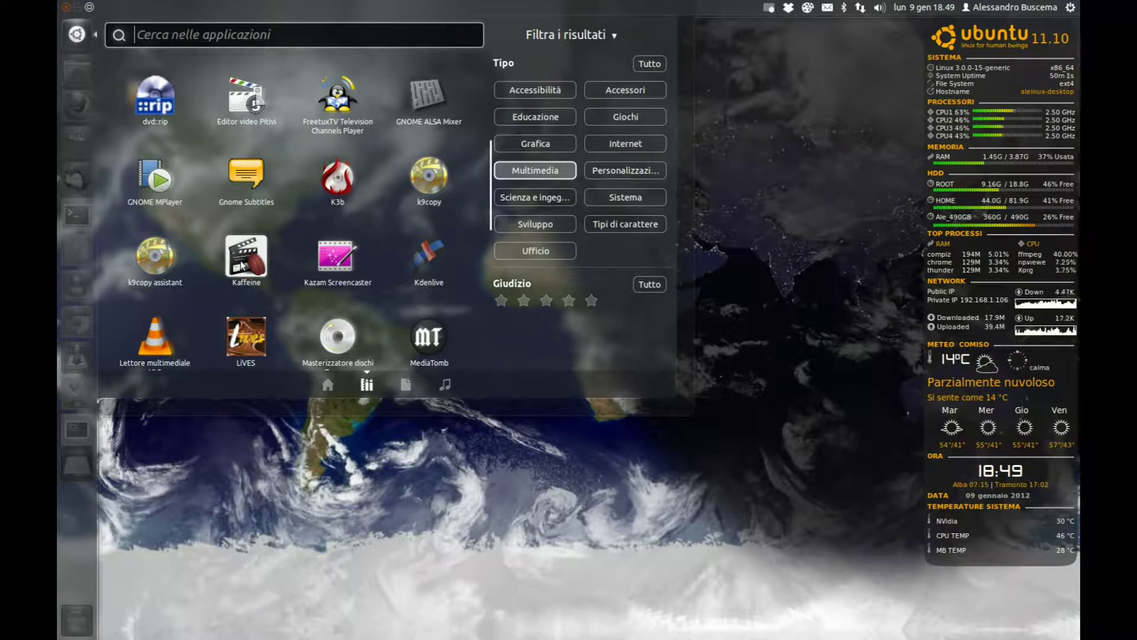
pyautogui.press('Escape')
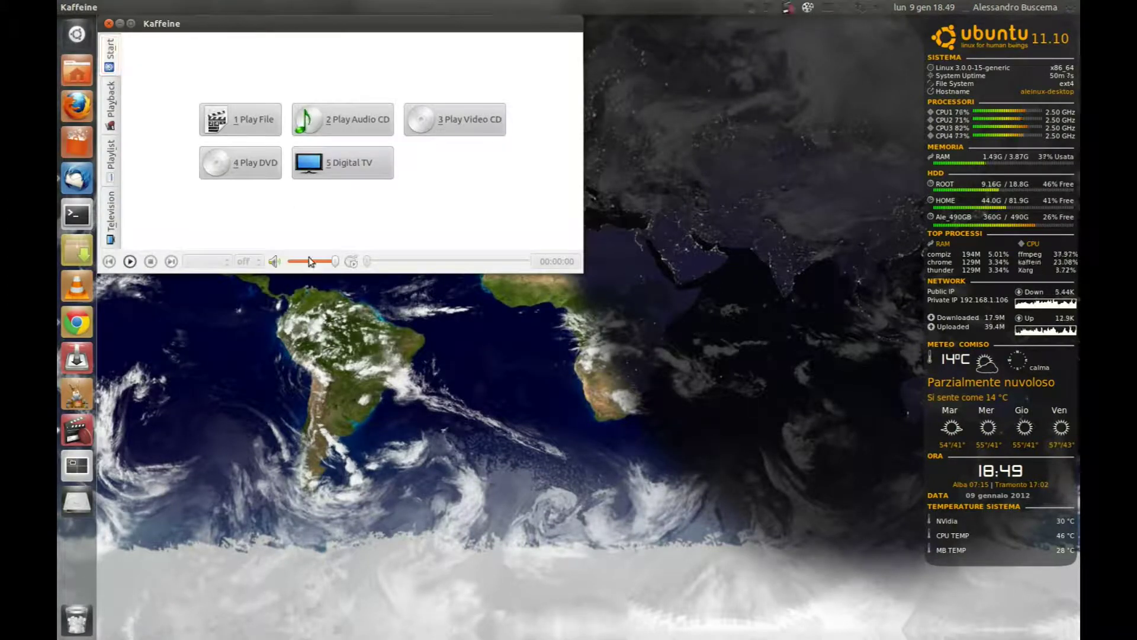
# Move the Kaffeine window away from the launcher, and play Rai 2 in Digital TV briefly before stopping it
pyautogui.moveTo(172, 24)
pyautogui.mouseDown()
pyautogui.moveTo(194, 65)
pyautogui.moveTo(185, 34)
pyautogui.mouseUp()
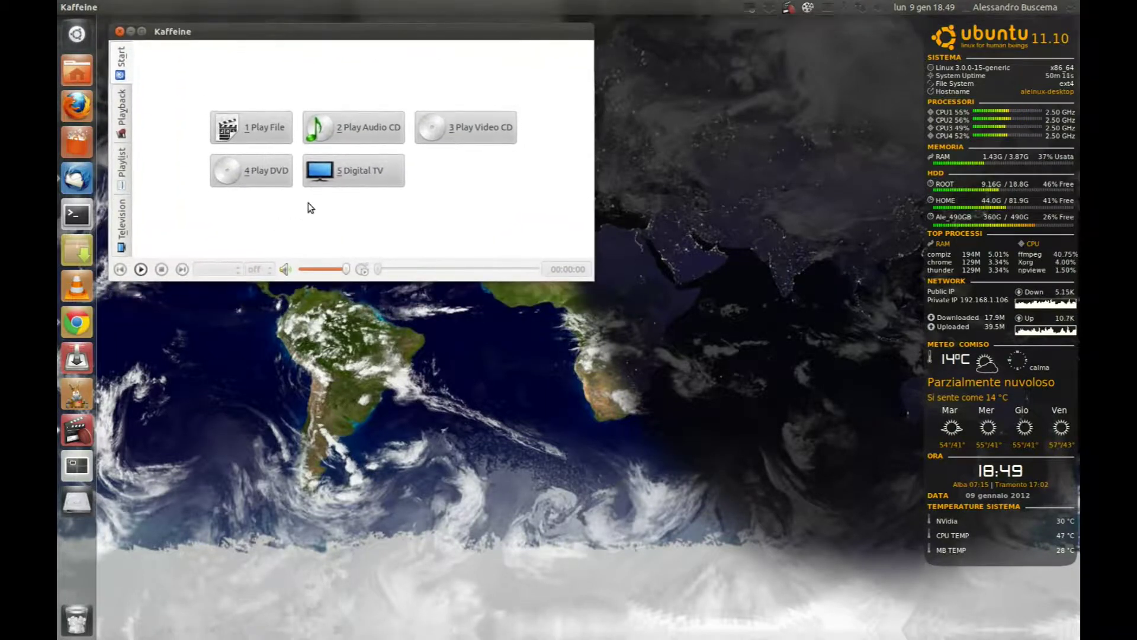
pyautogui.click(343, 177)
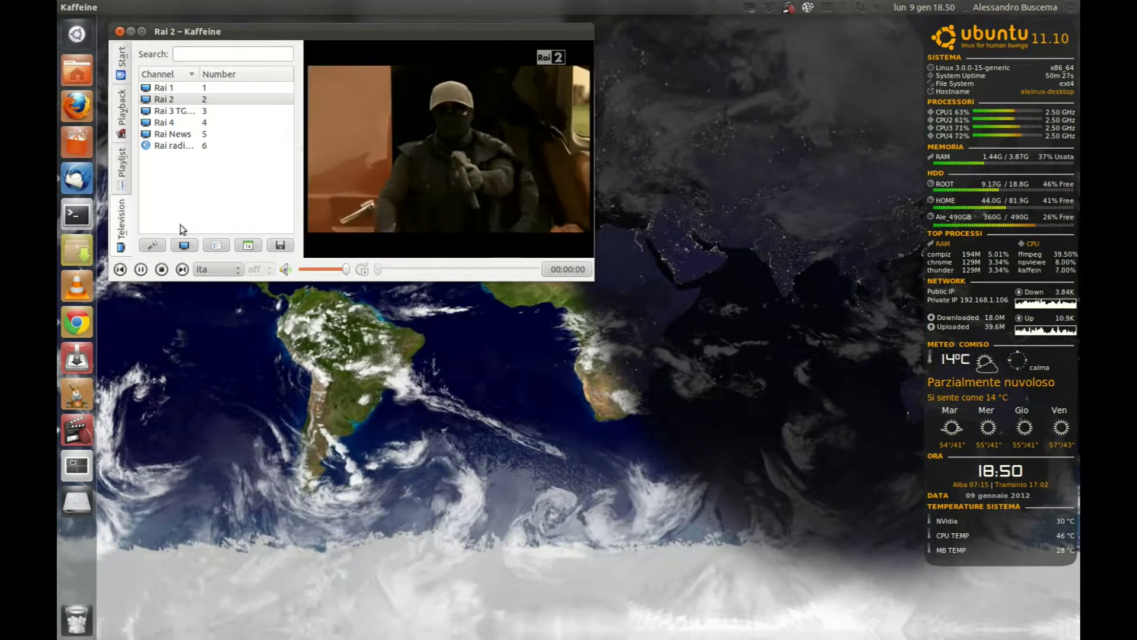
pyautogui.click(161, 269)
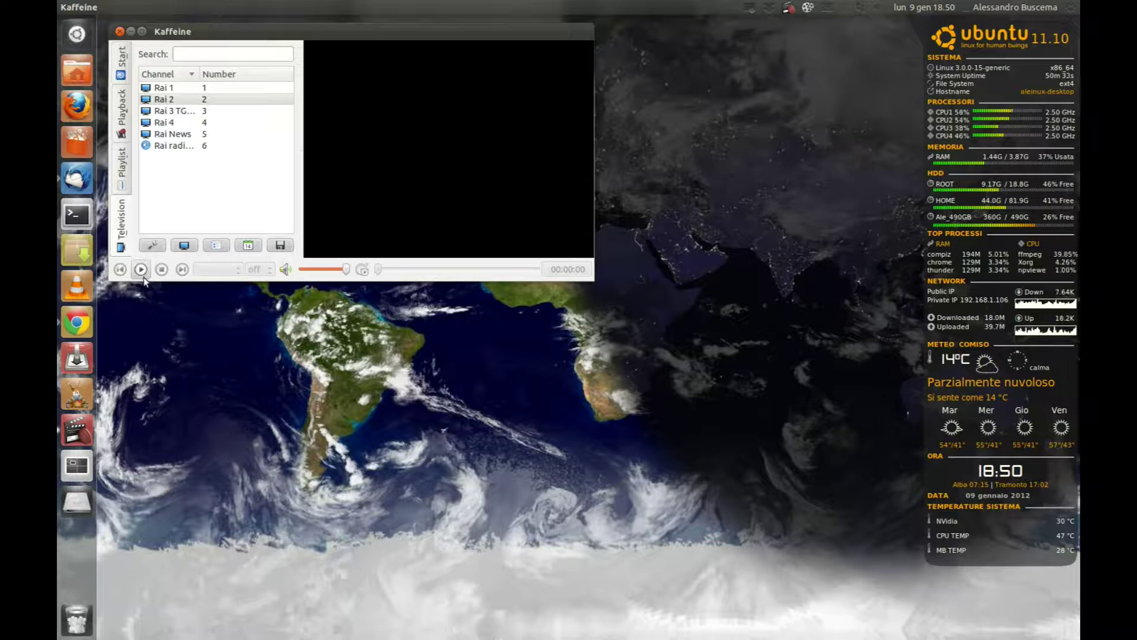
# Select the Rai 4 channel in the television list and close Kaffeine despite its scheduled recordings
pyautogui.click(164, 124)
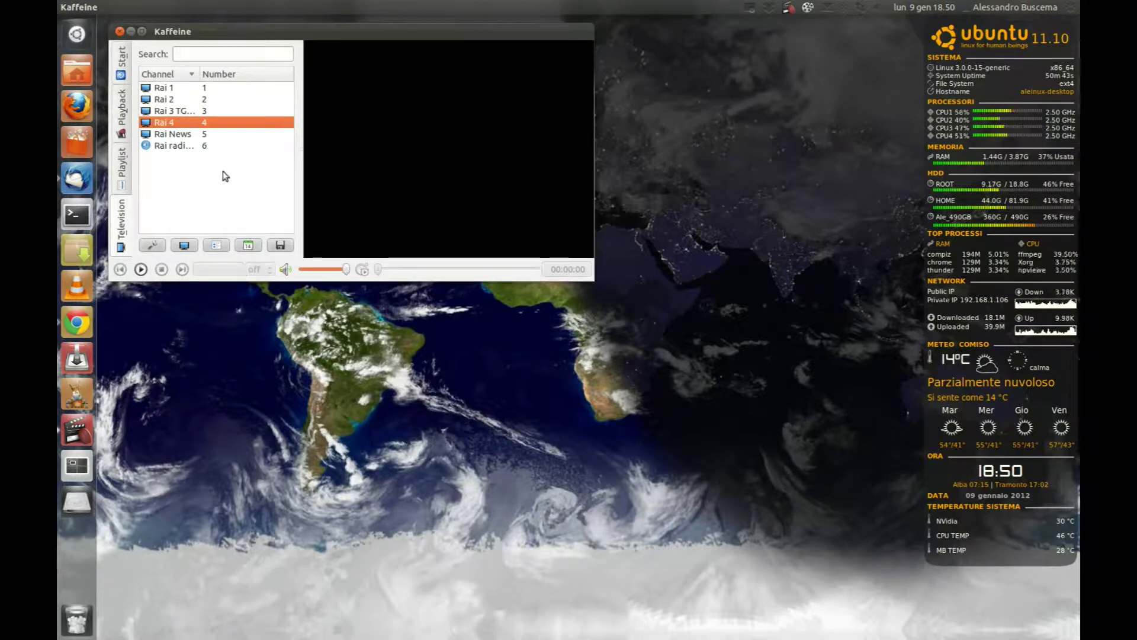
pyautogui.click(119, 31)
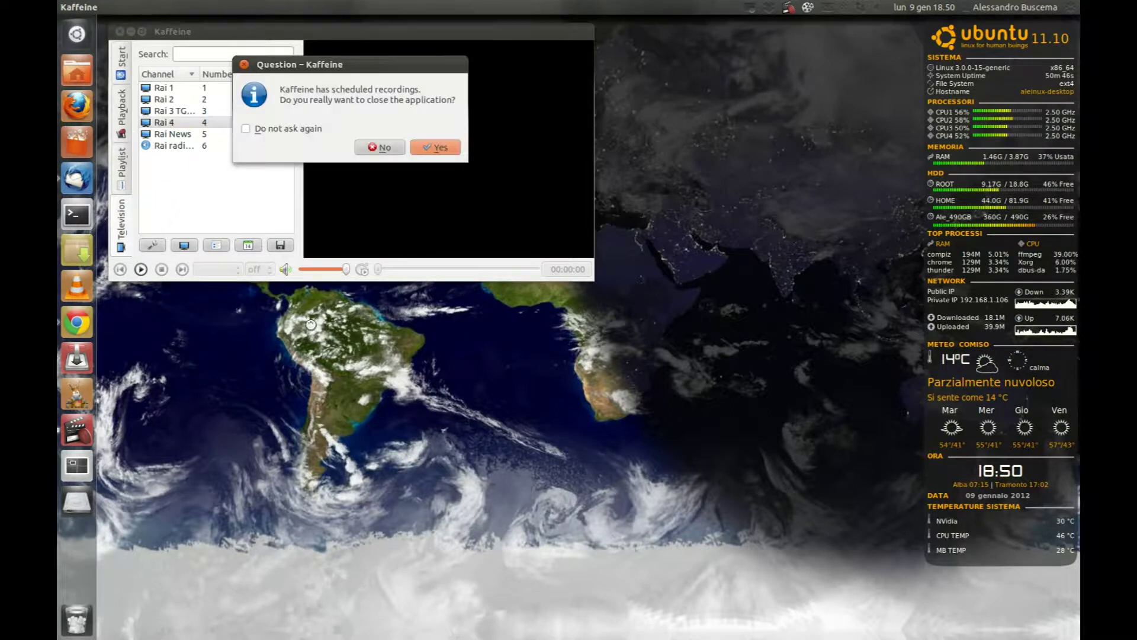
pyautogui.click(436, 147)
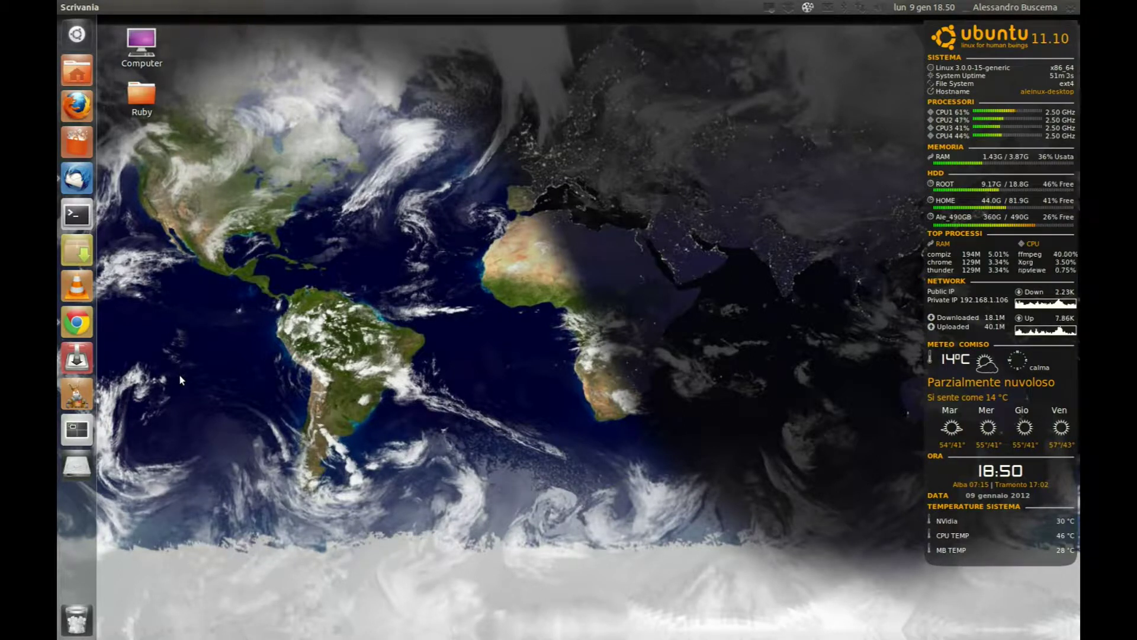
pyautogui.click(77, 35)
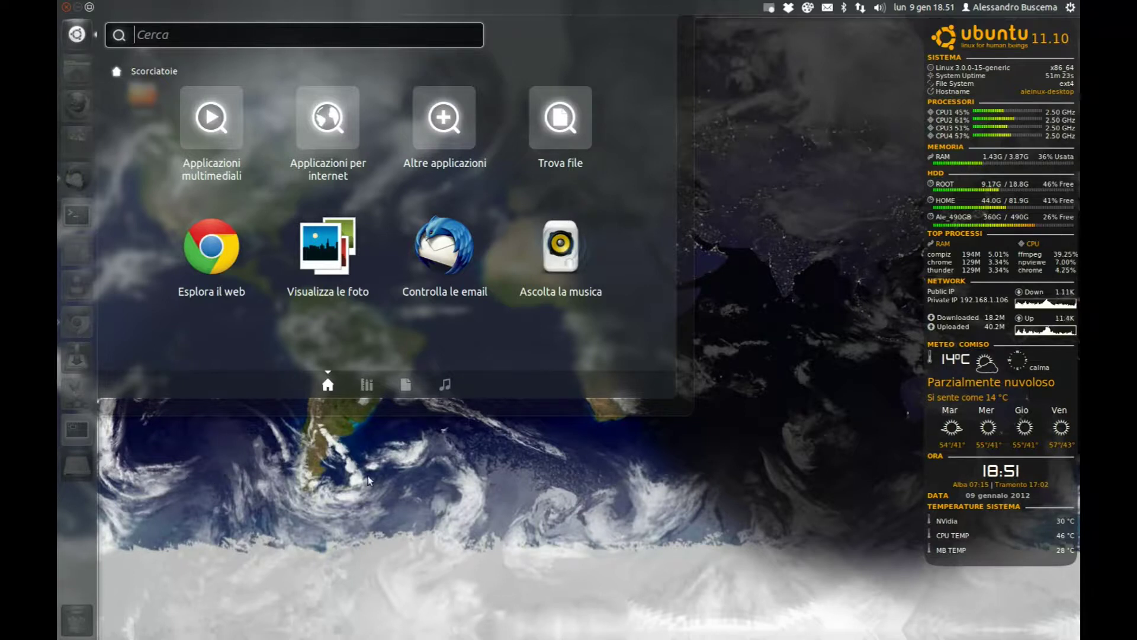
pyautogui.click(747, 396)
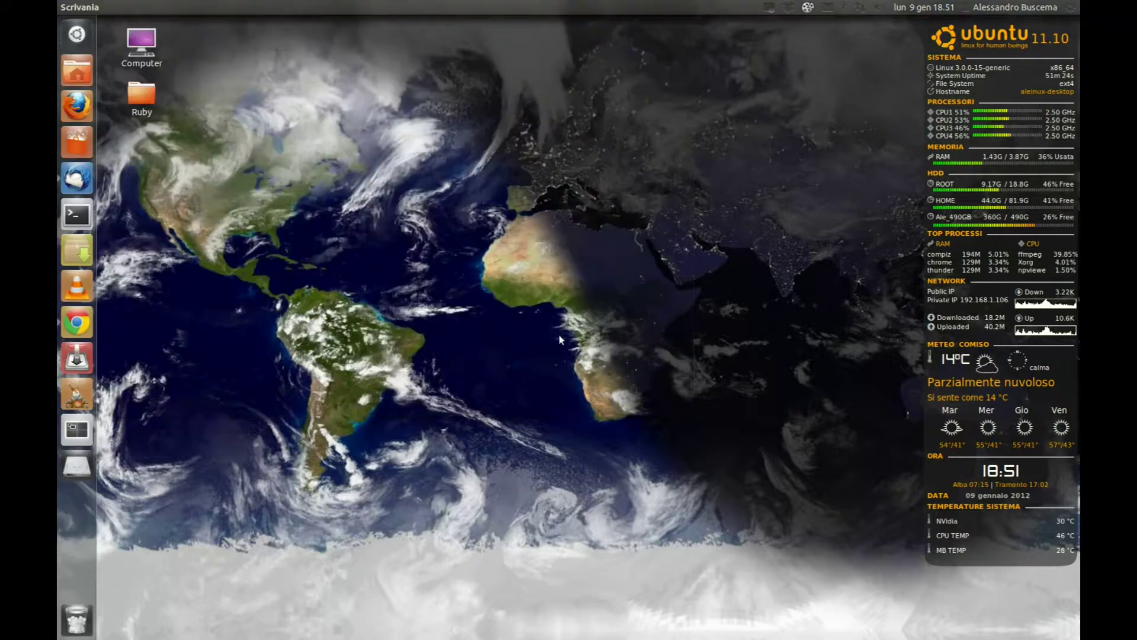
# Switch to Google Chrome and view the Ubuntu tutorial list in the Aleinux site's Tutorial section
pyautogui.click(76, 325)
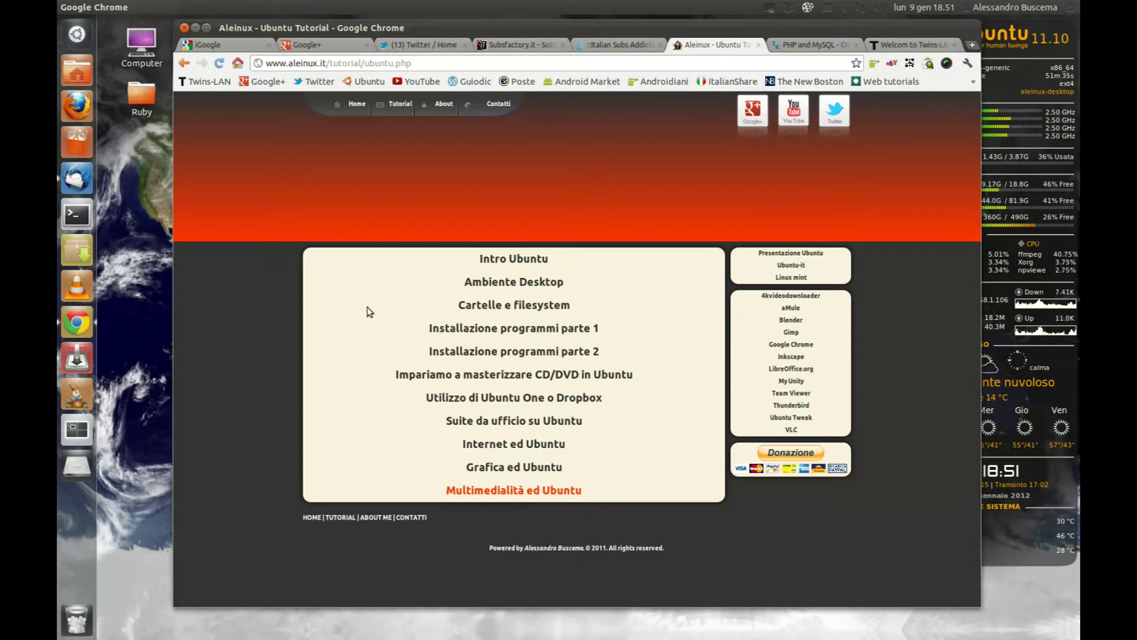
pyautogui.click(397, 107)
pyautogui.click(474, 260)
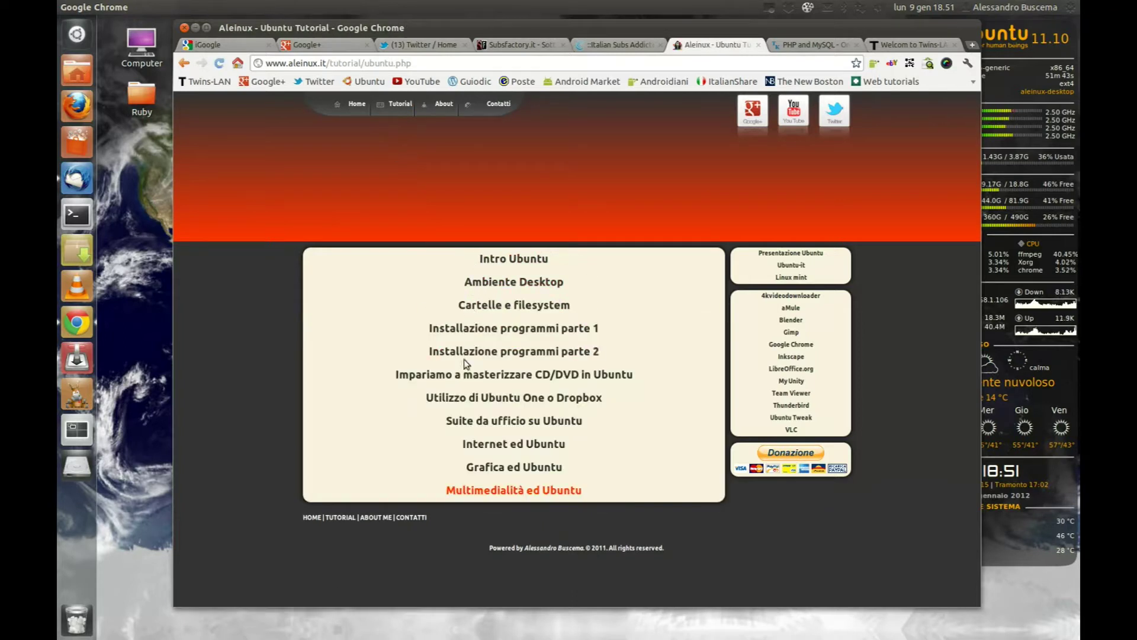